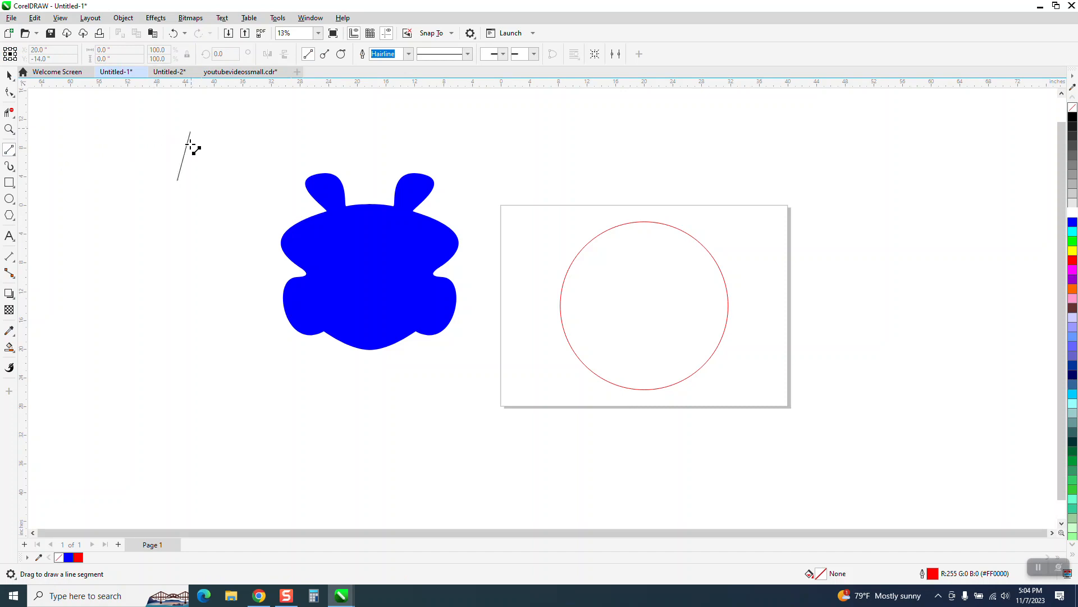
# Centre the vertical line on the page through the circle and add a copy of it rotated 45 degrees.
pyautogui.press('p')
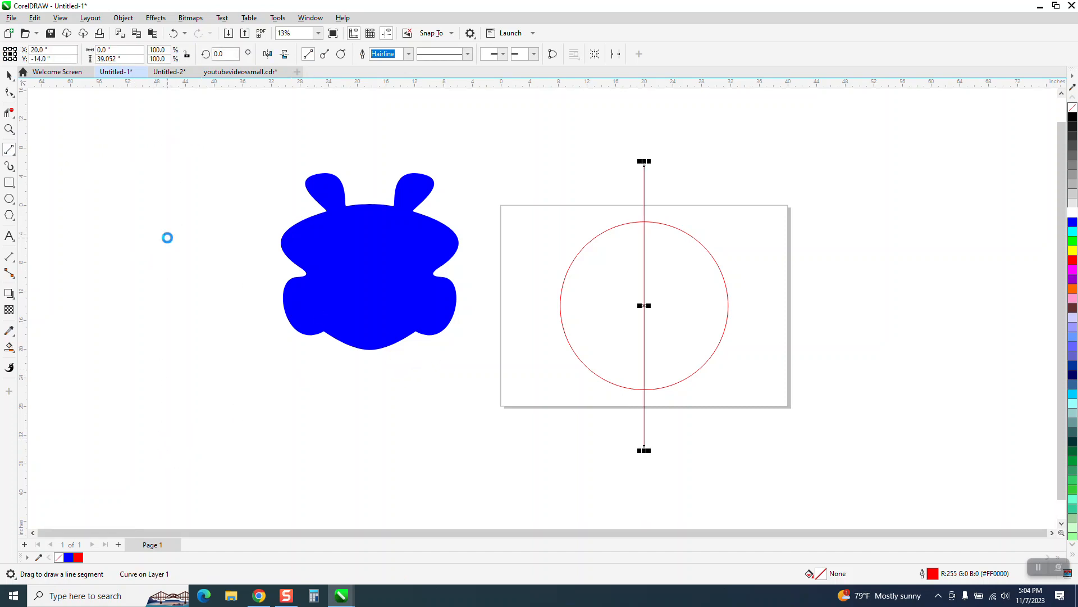
pyautogui.click(231, 55)
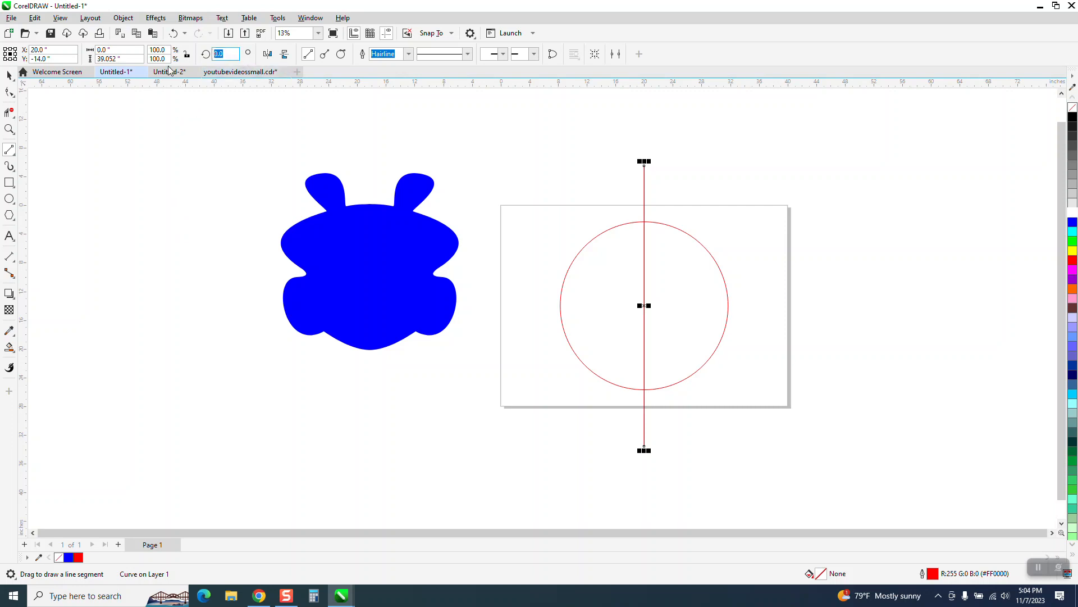
pyautogui.write('45')
pyautogui.press('Return')
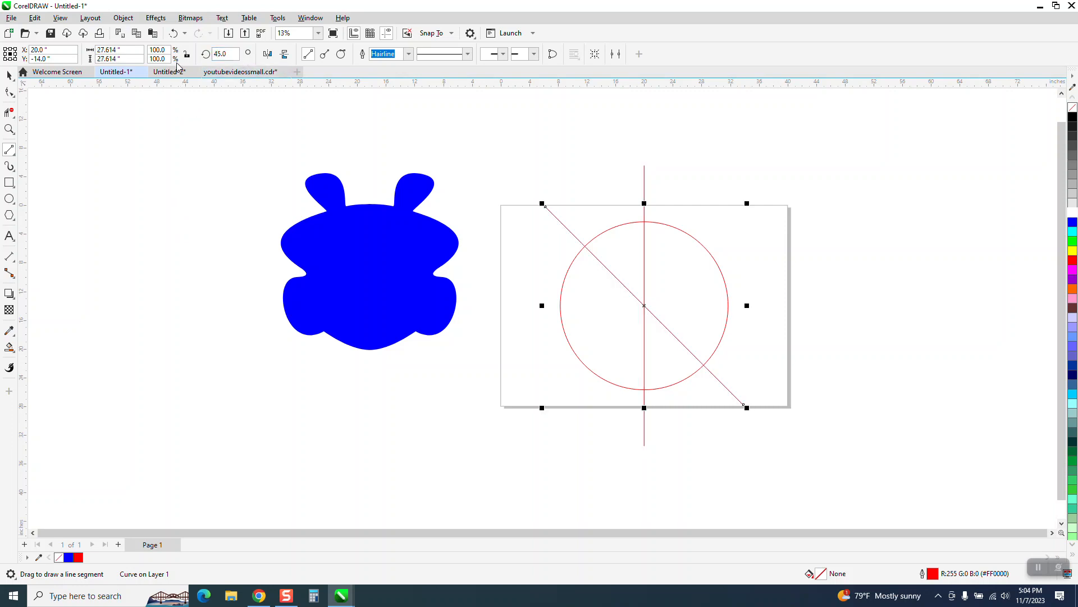
# Delete the circle and line segments with the Virtual Segment Delete tool, keeping only the upper-left 45-degree wedge.
pyautogui.click(10, 114)
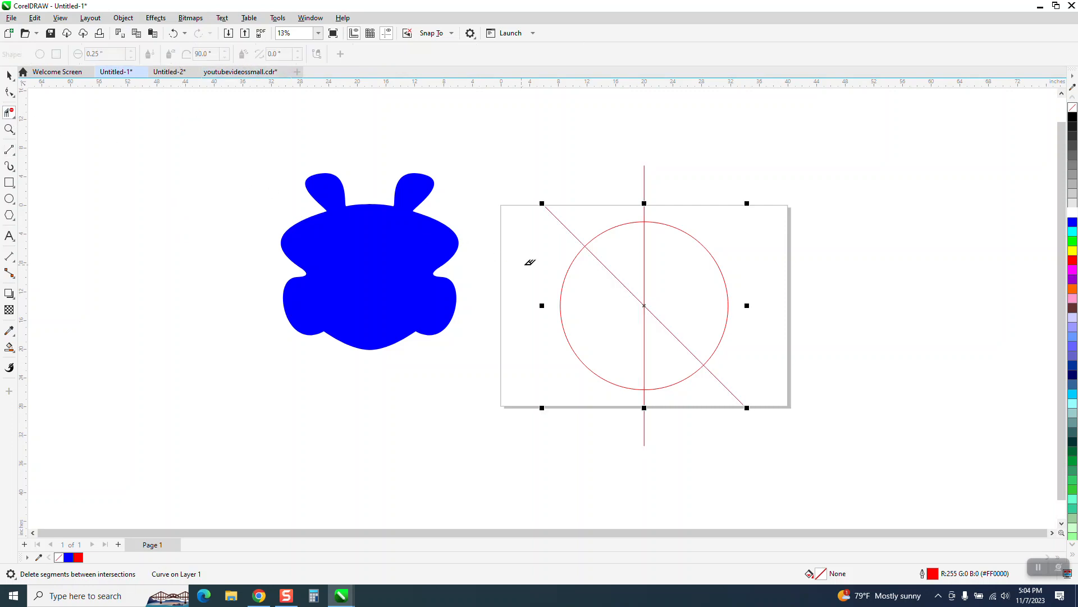
pyautogui.moveTo(530, 262); pyautogui.dragTo(565, 318)
pyautogui.click(690, 238)
pyautogui.moveTo(699, 331); pyautogui.dragTo(596, 390)
pyautogui.moveTo(537, 235); pyautogui.dragTo(587, 206)
pyautogui.moveTo(612, 190); pyautogui.dragTo(664, 187)
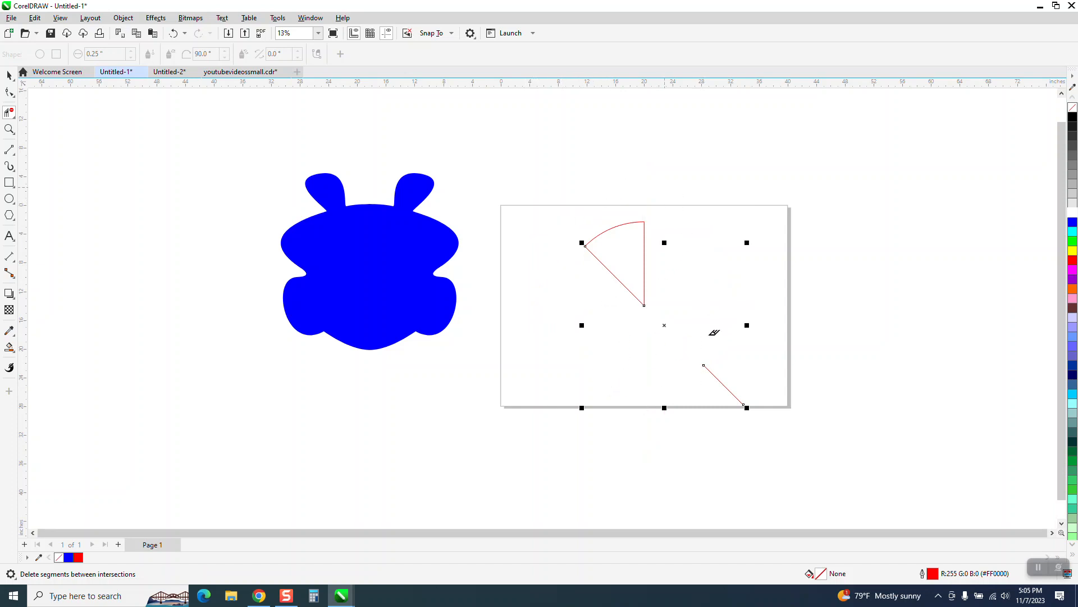
pyautogui.click(744, 388)
# Delete the wedge's two straight sides so that only its arc is kept.
pyautogui.moveTo(566, 283); pyautogui.dragTo(740, 287)
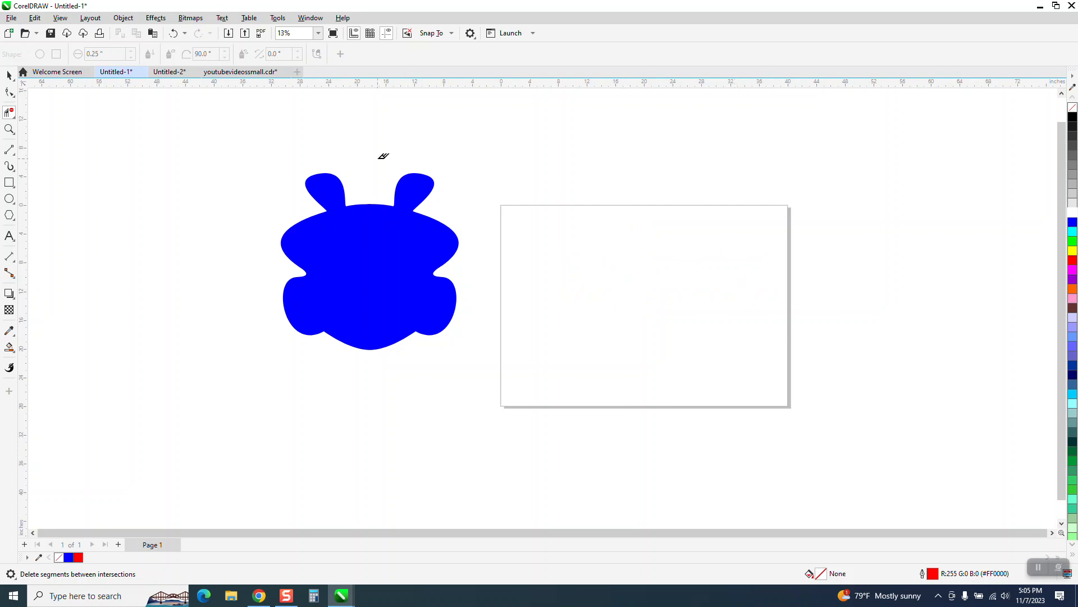
pyautogui.click(173, 33)
pyautogui.moveTo(573, 291); pyautogui.dragTo(689, 278)
pyautogui.click(9, 75)
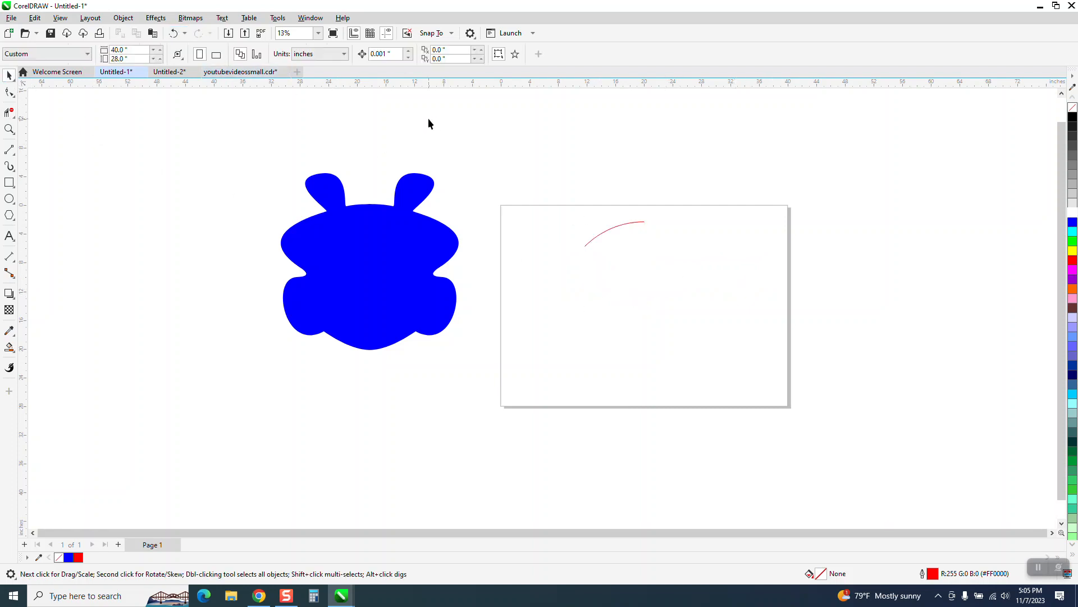
# Add a horizontal and a vertical guideline, both centred on the page.
pyautogui.click(388, 35)
pyautogui.click(415, 111)
pyautogui.hotkey('ctrl', 'z')
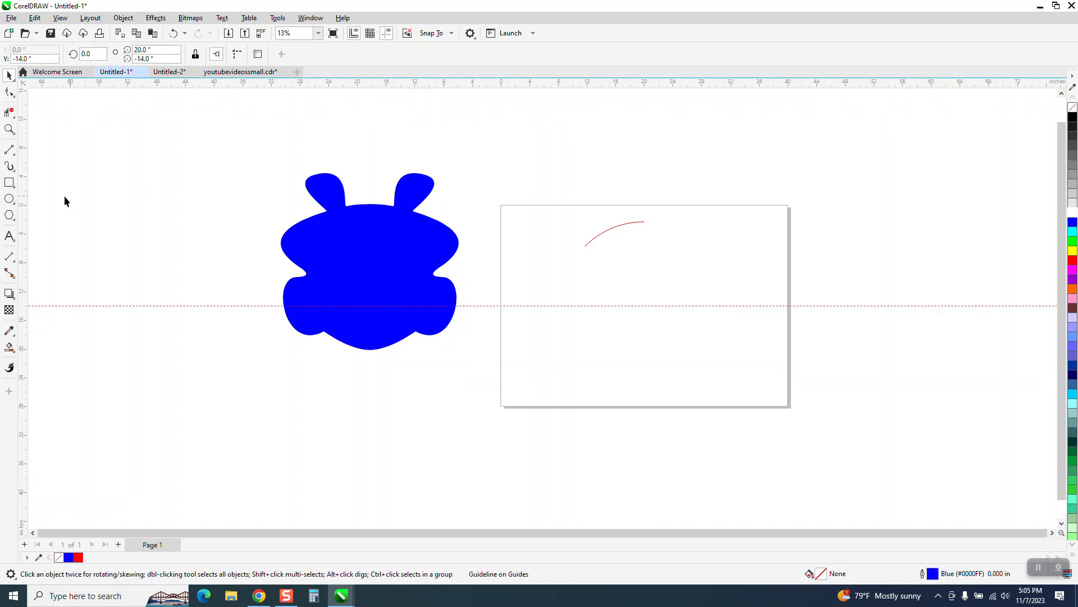
pyautogui.hotkey('ctrl', 'z')
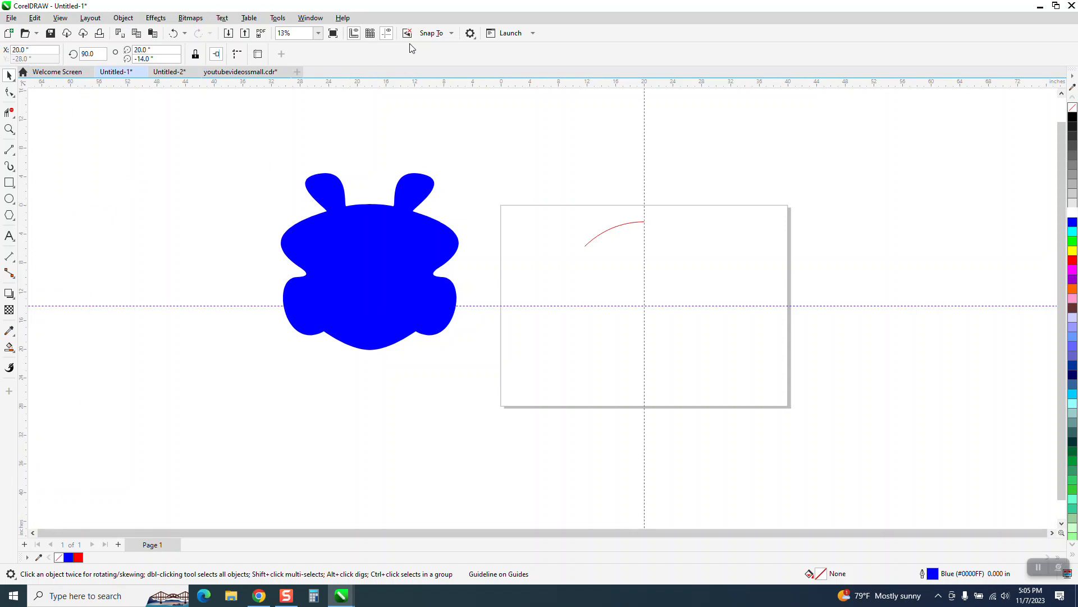
pyautogui.click(621, 225)
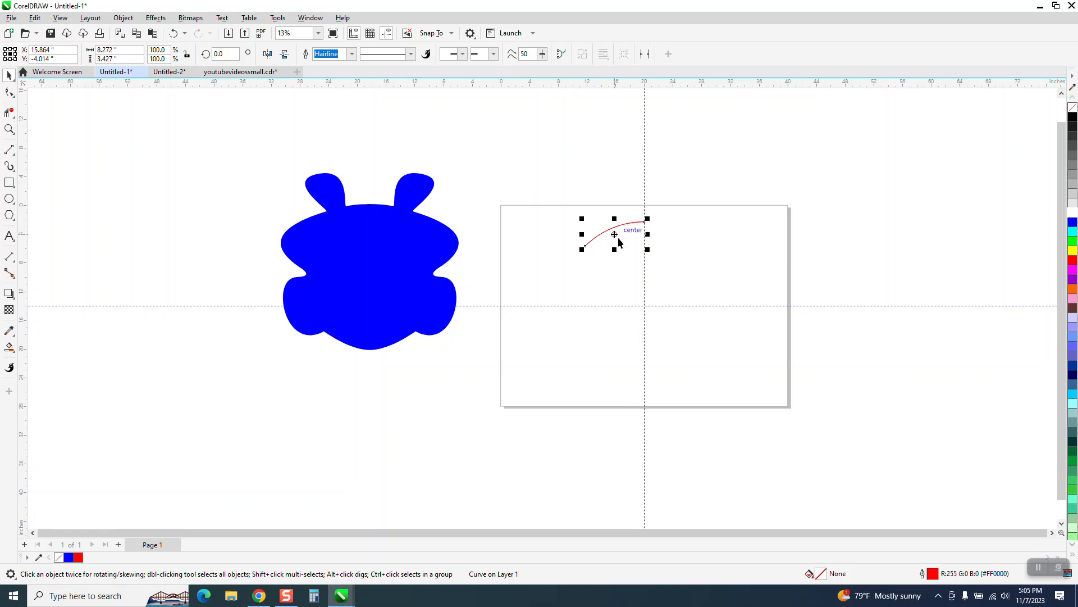
pyautogui.click(614, 235)
pyautogui.moveTo(614, 235); pyautogui.dragTo(644, 302)
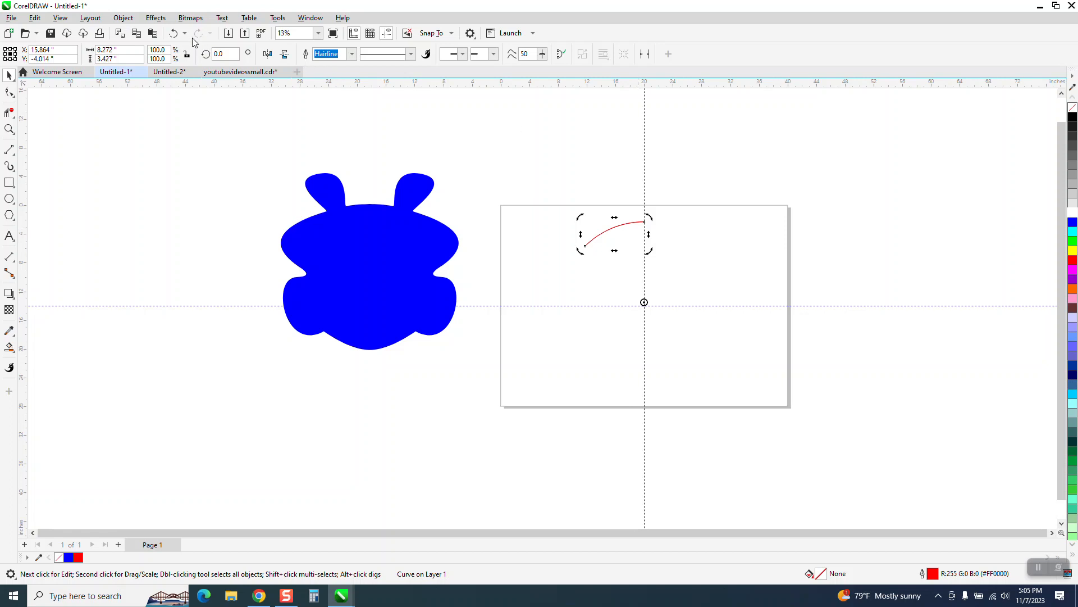
pyautogui.click(173, 33)
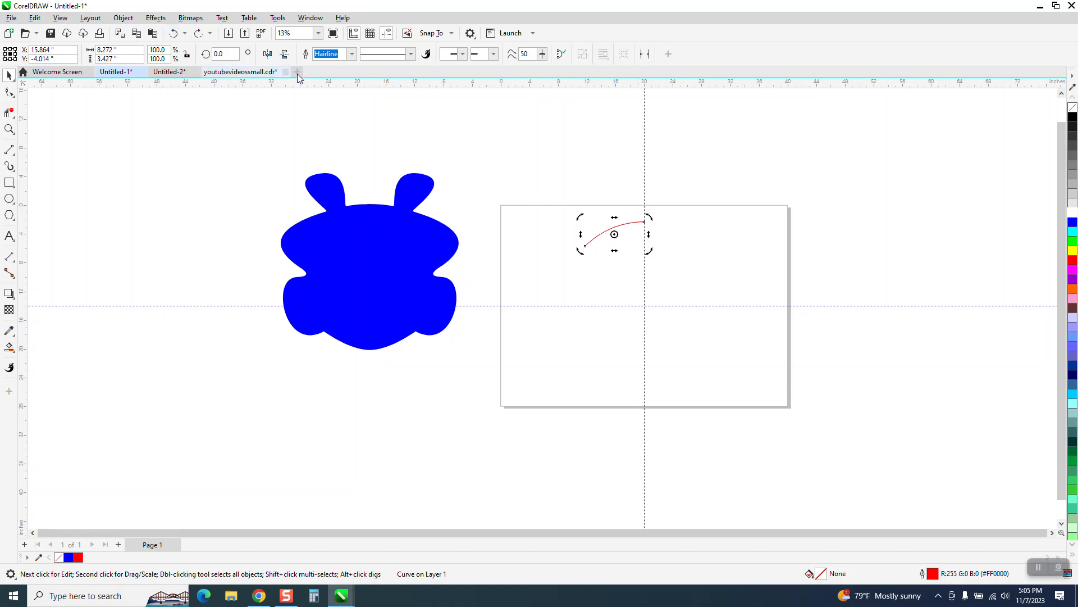
pyautogui.click(174, 34)
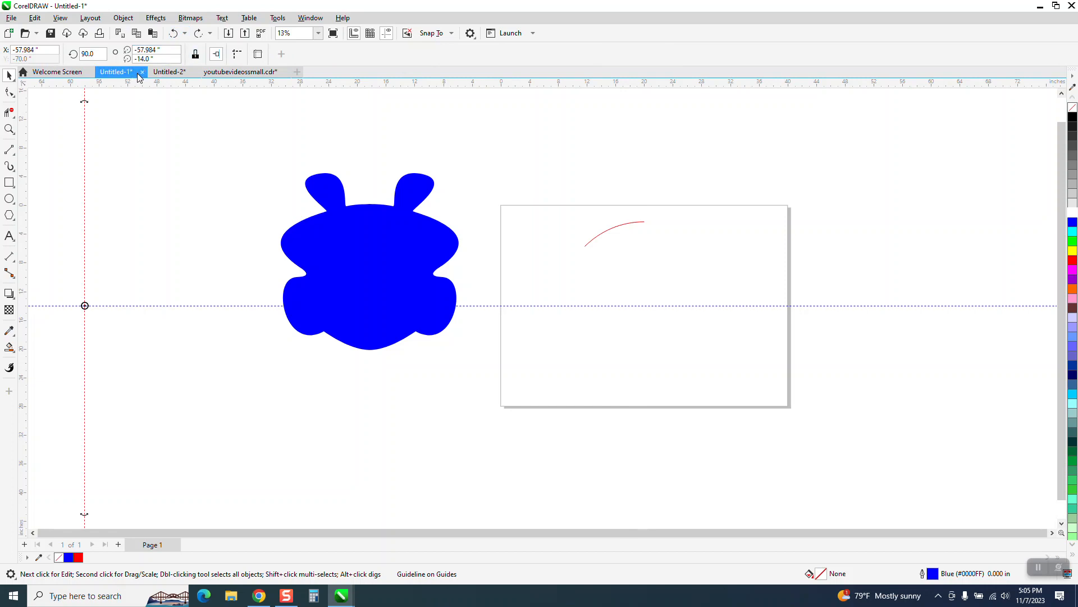
pyautogui.hotkey('ctrl', 'shift', 'z')
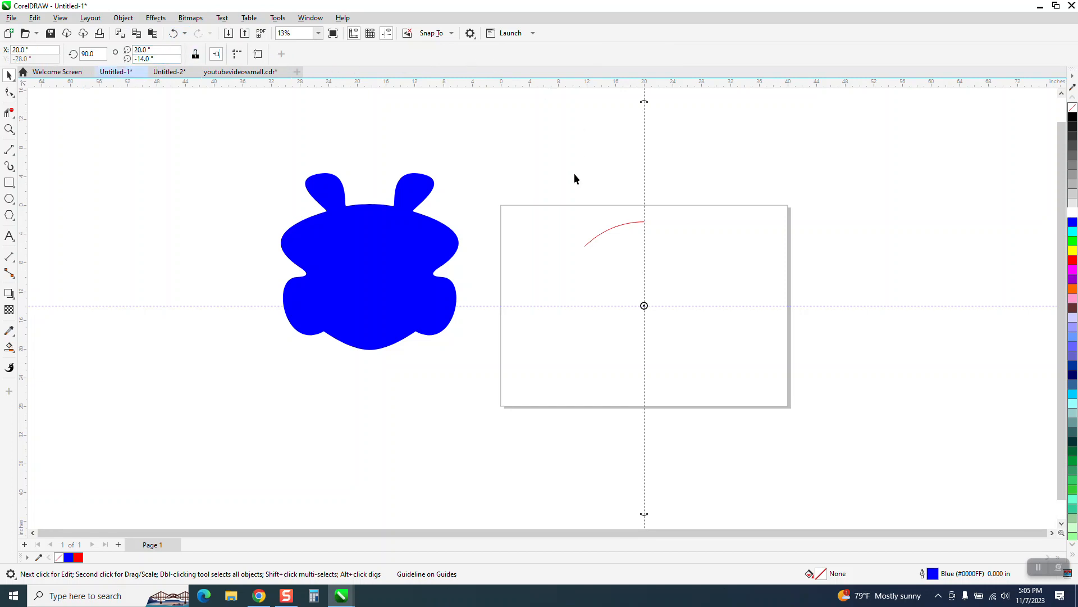
# Clone the red arc in place.
pyautogui.click(615, 234)
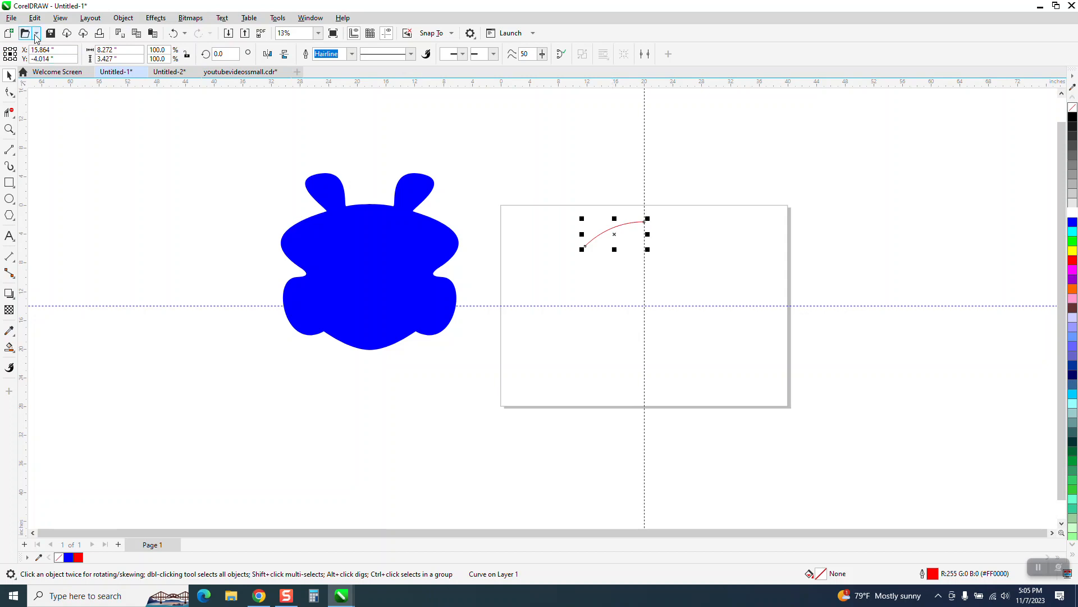
pyautogui.click(35, 18)
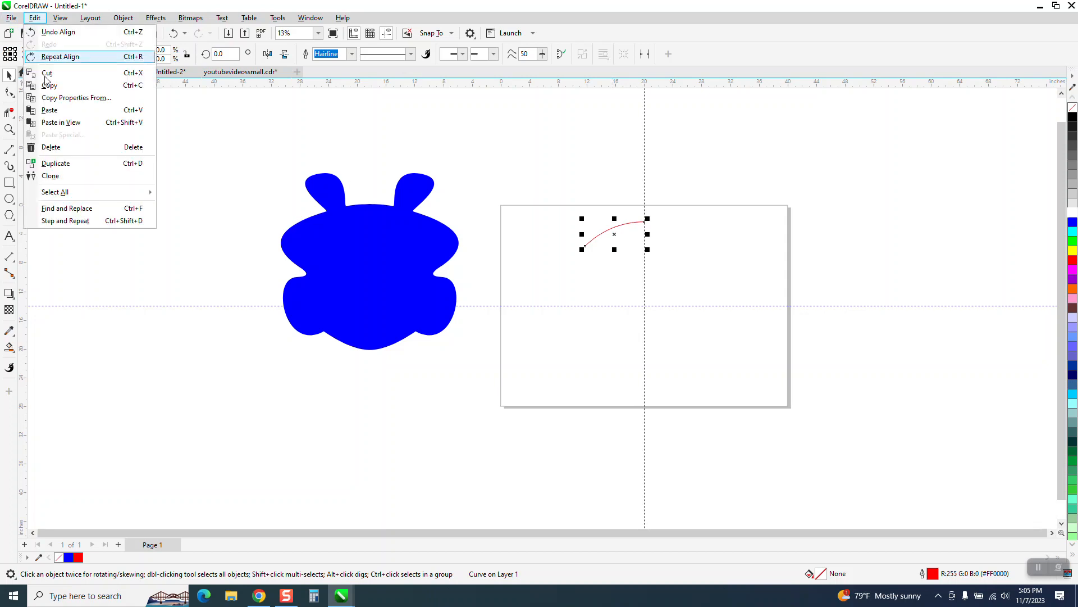
pyautogui.click(48, 176)
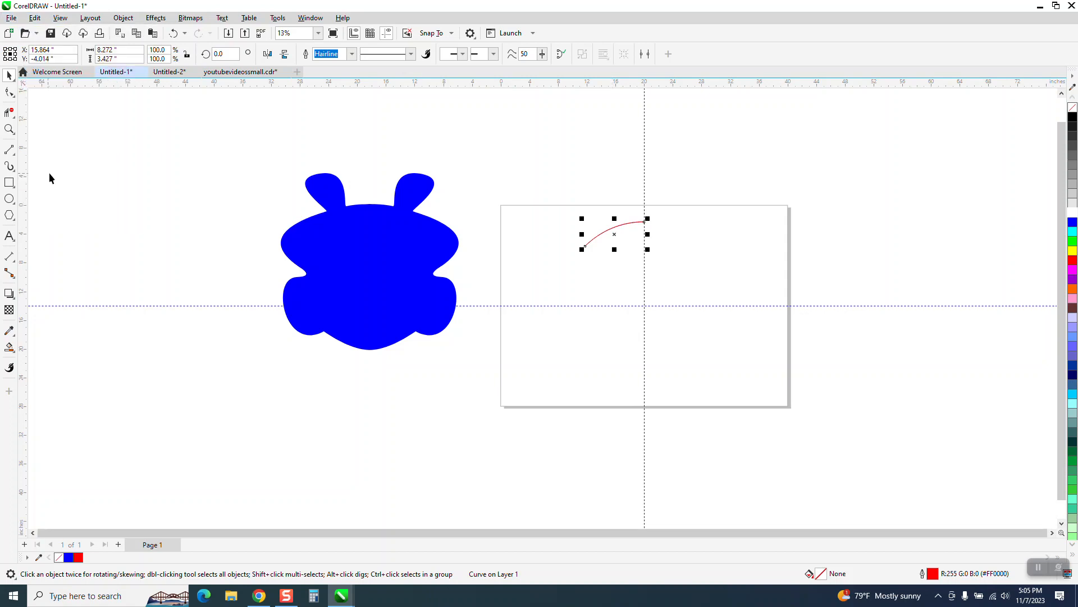
# Move the cloned arc's rotation centre to the guideline intersection and rotate the clone 45 degrees around it.
pyautogui.click(613, 235)
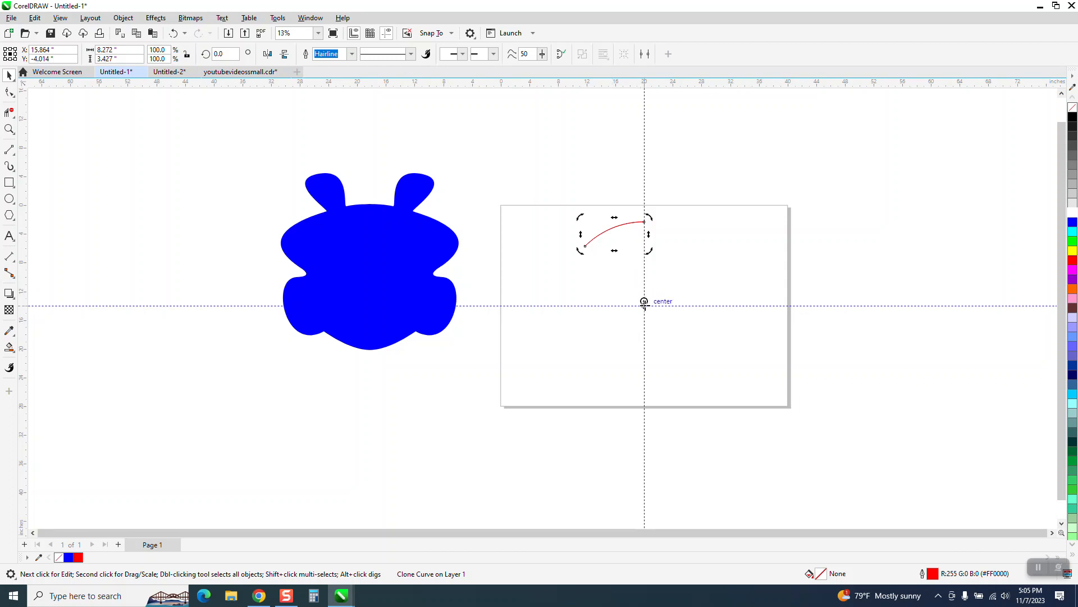
pyautogui.click(619, 225)
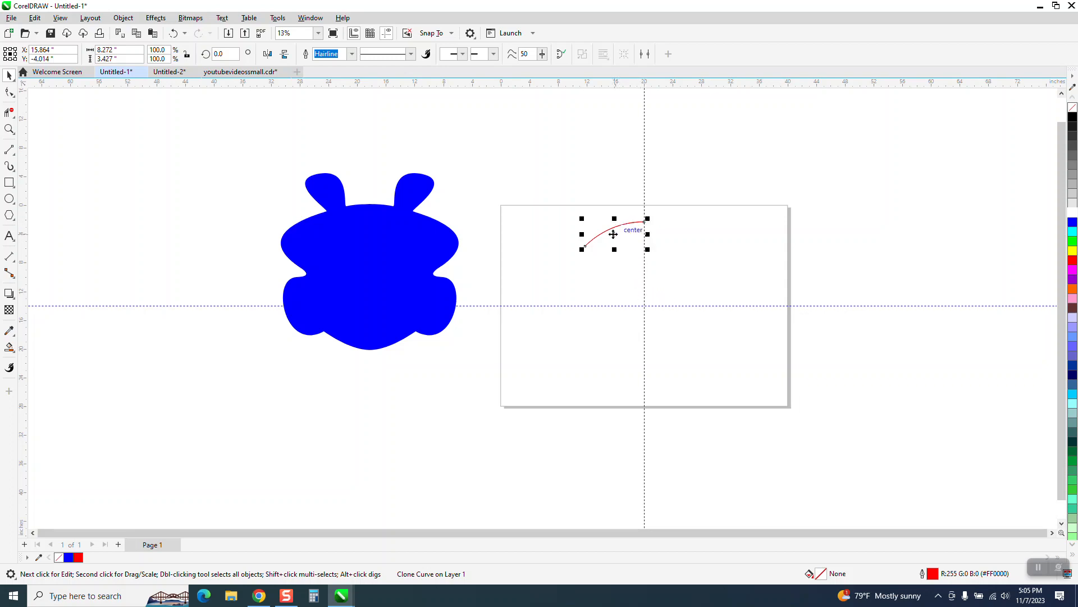
pyautogui.click(614, 234)
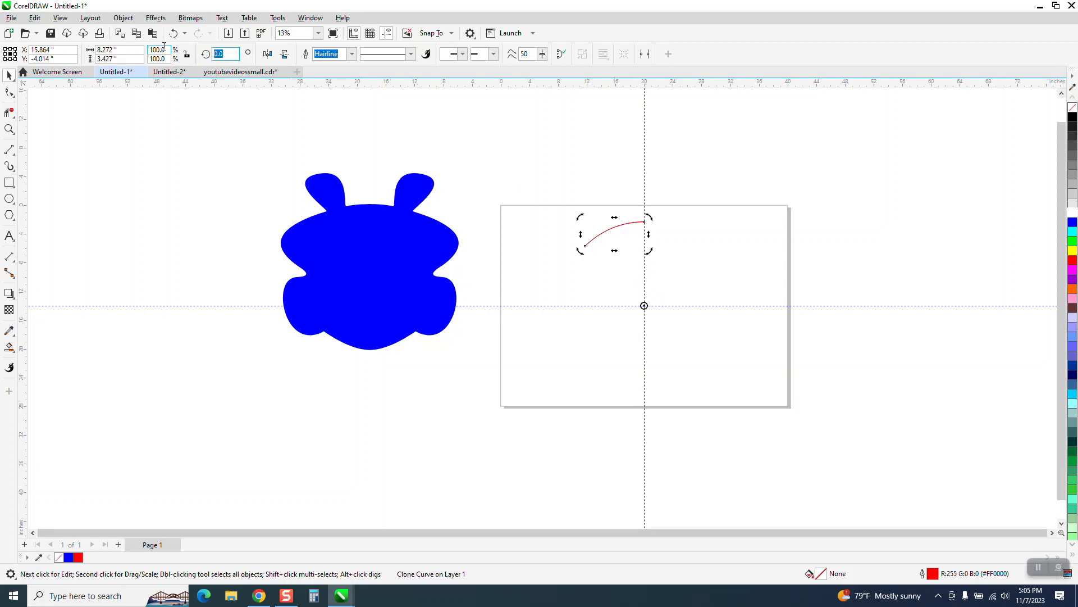
pyautogui.write('45')
pyautogui.press('Return')
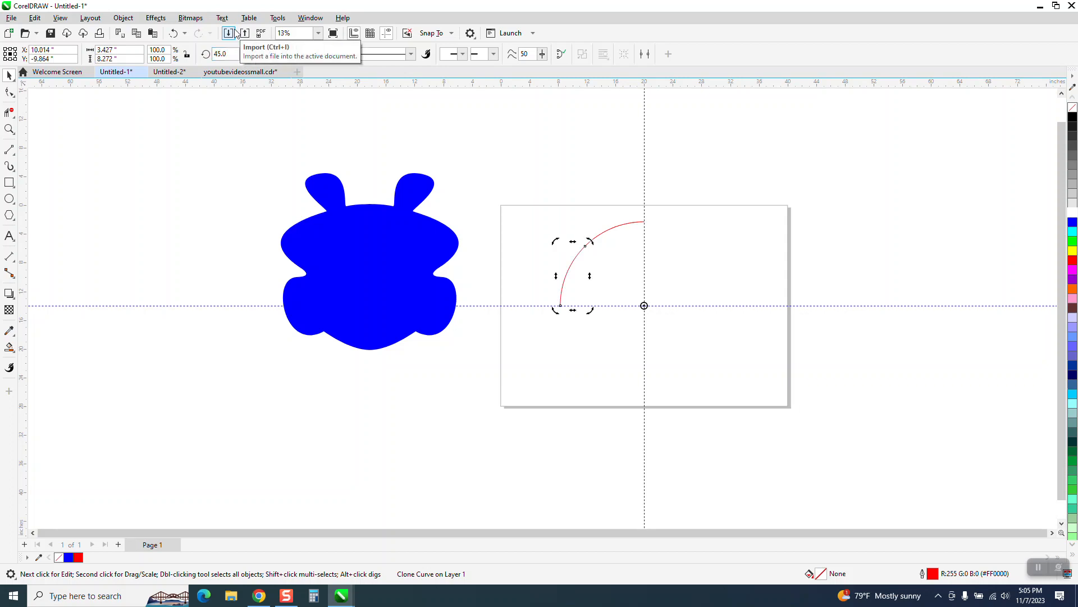
# Repeat the 45-degree rotated clone six more times around the centre to complete the circle.
pyautogui.hotkey('ctrl', 'd')
pyautogui.hotkey('ctrl', 'd')
pyautogui.hotkey('ctrl', 'd')
pyautogui.hotkey('ctrl', 'd')
pyautogui.hotkey('ctrl', 'd')
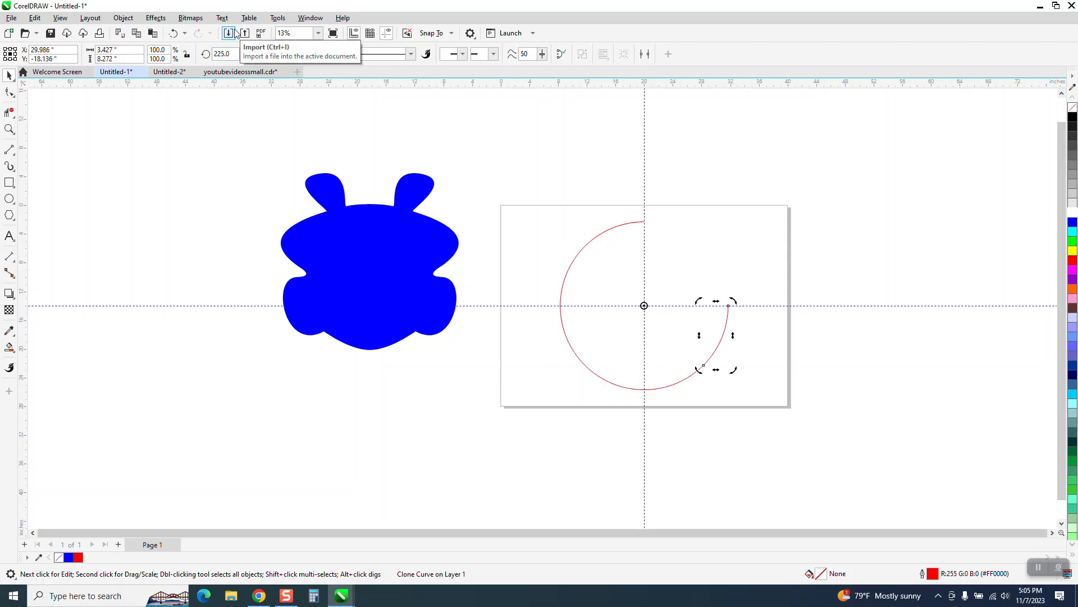
pyautogui.hotkey('ctrl', 'd')
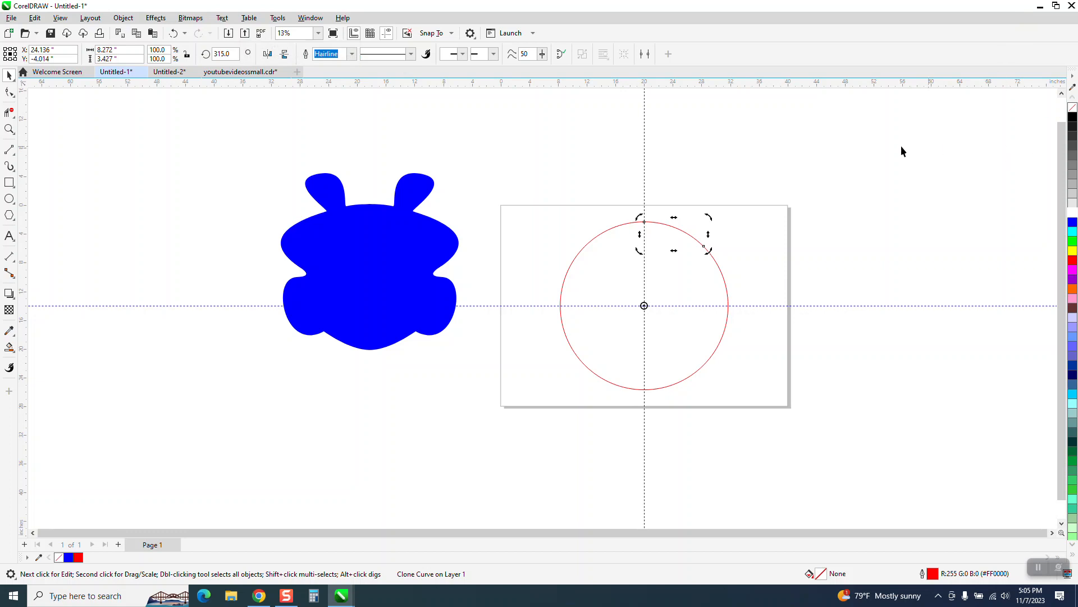
# Inspect individual arcs of the circle to tell the control curve from its clones.
pyautogui.click(779, 192)
pyautogui.click(685, 241)
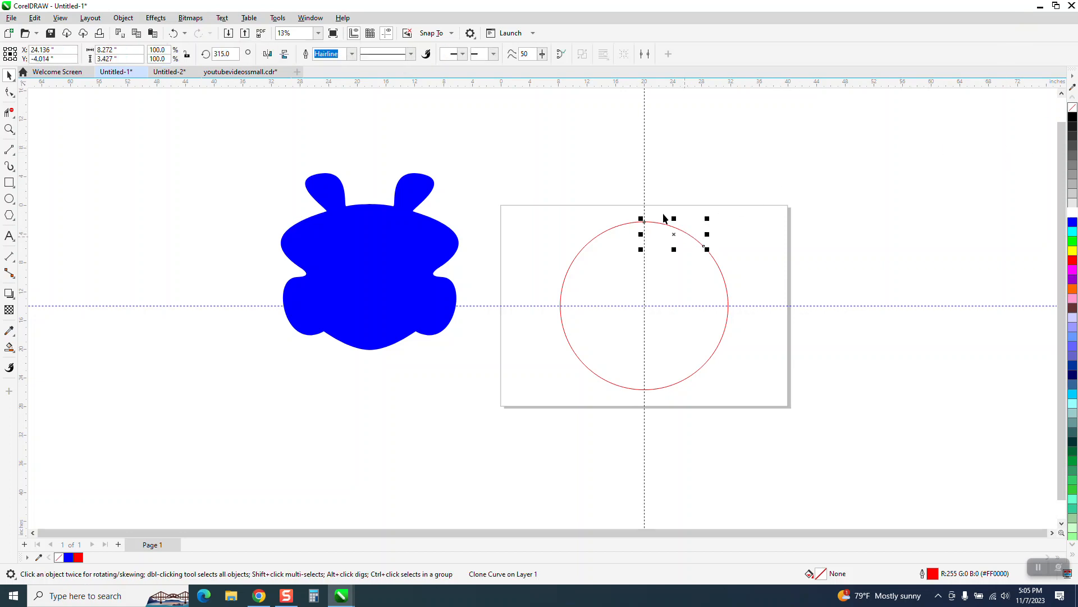
pyautogui.click(608, 229)
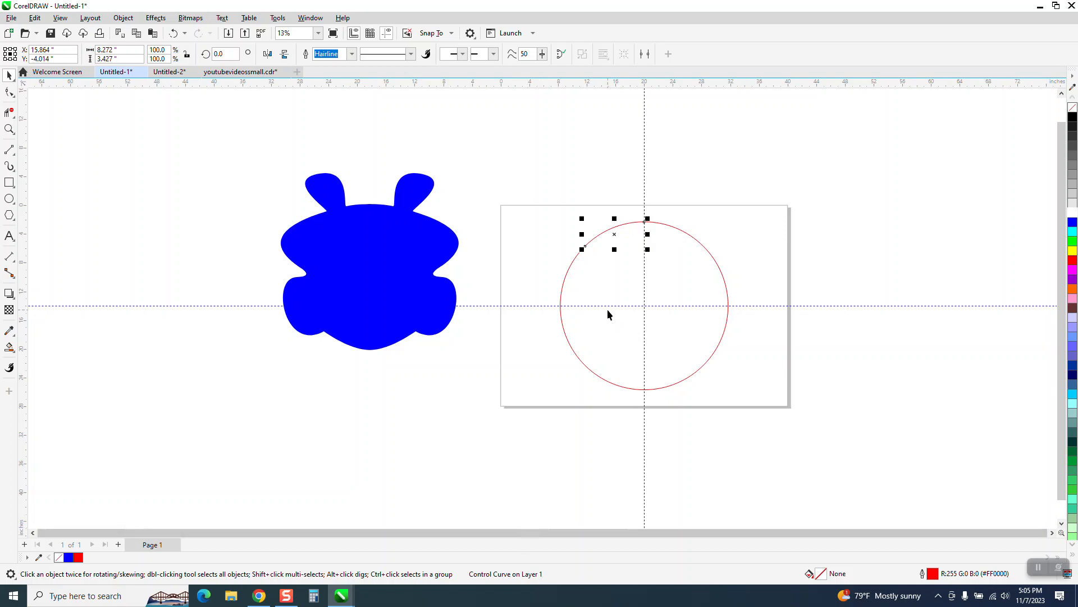
pyautogui.click(695, 247)
pyautogui.click(692, 237)
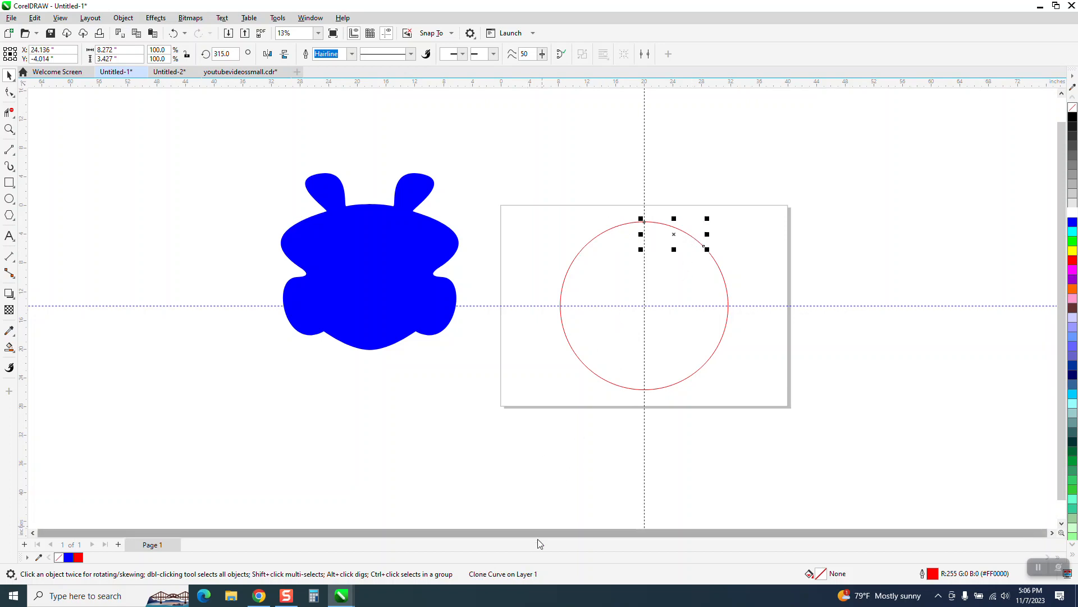
# Add a node midway along the control curve in the circle's upper left and pull it outward to form a lobe.
pyautogui.click(605, 231)
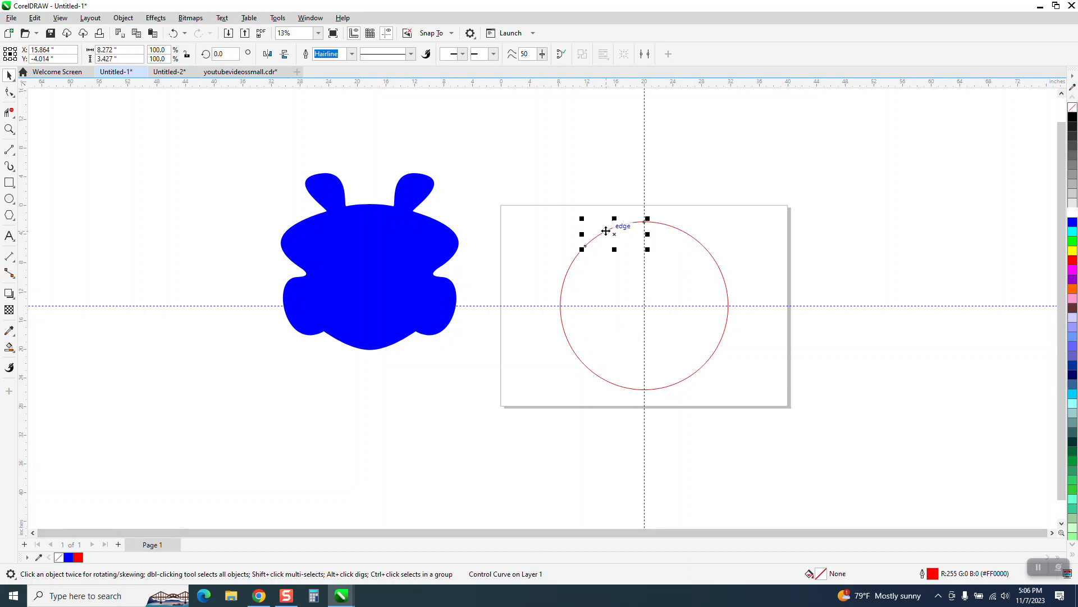
pyautogui.click(9, 130)
pyautogui.moveTo(541, 205); pyautogui.dragTo(830, 323)
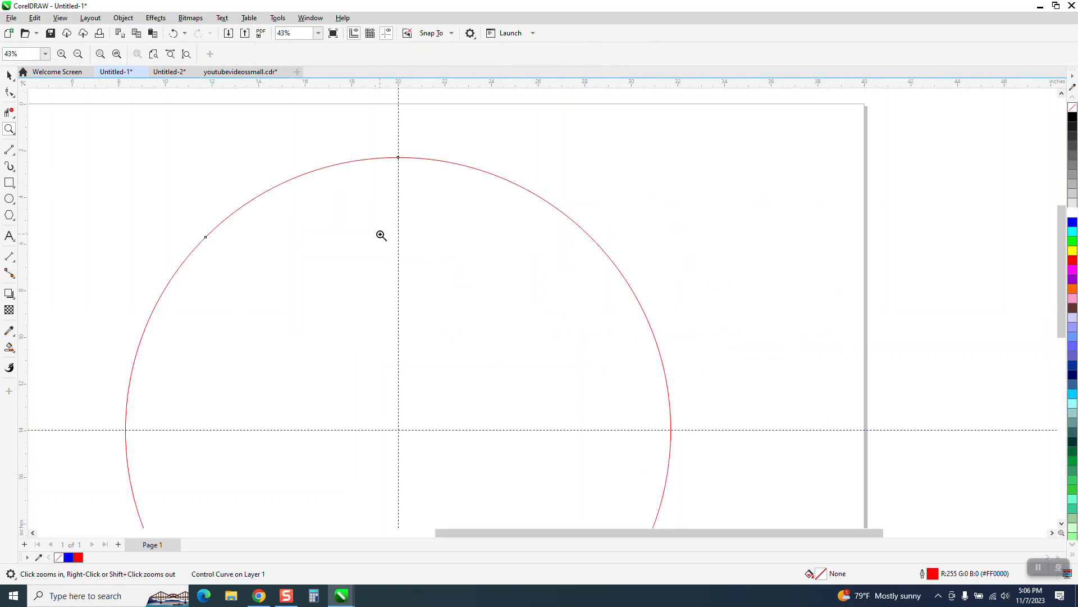
pyautogui.click(9, 92)
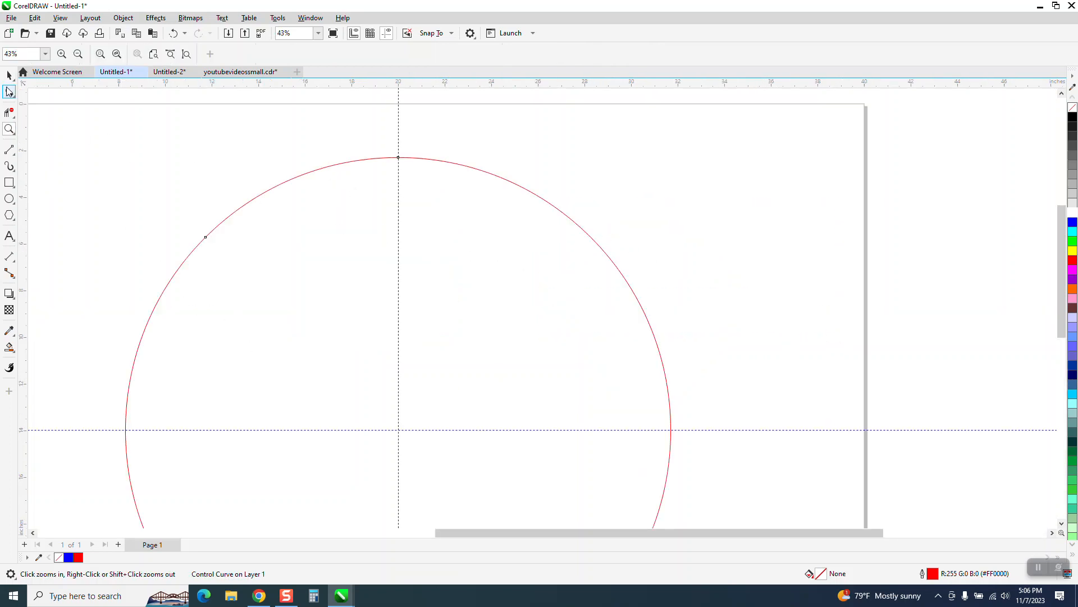
pyautogui.doubleClick(284, 182)
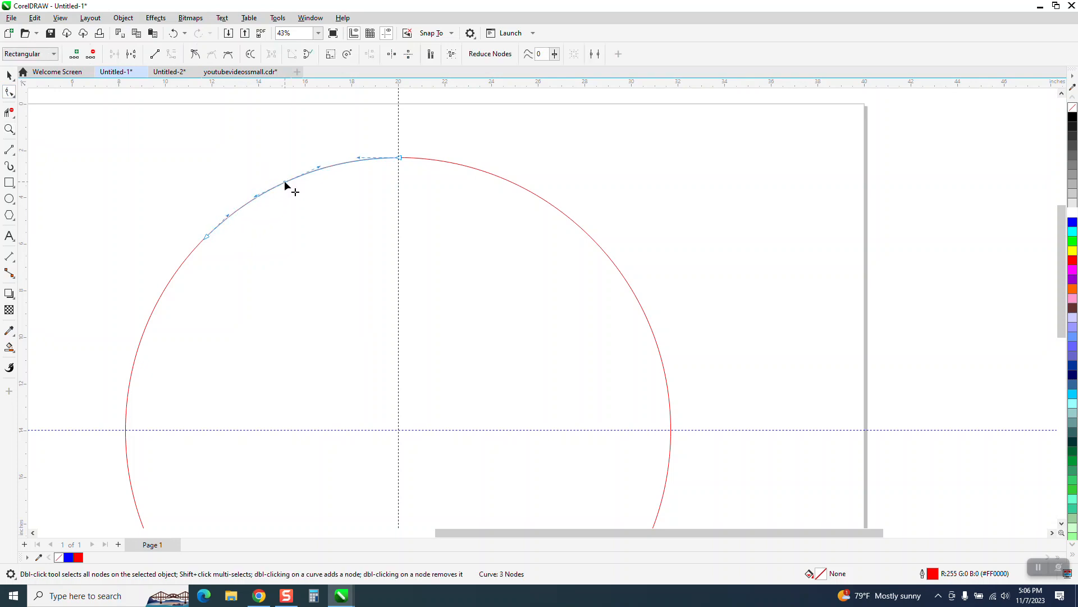
pyautogui.moveTo(284, 181); pyautogui.dragTo(257, 128)
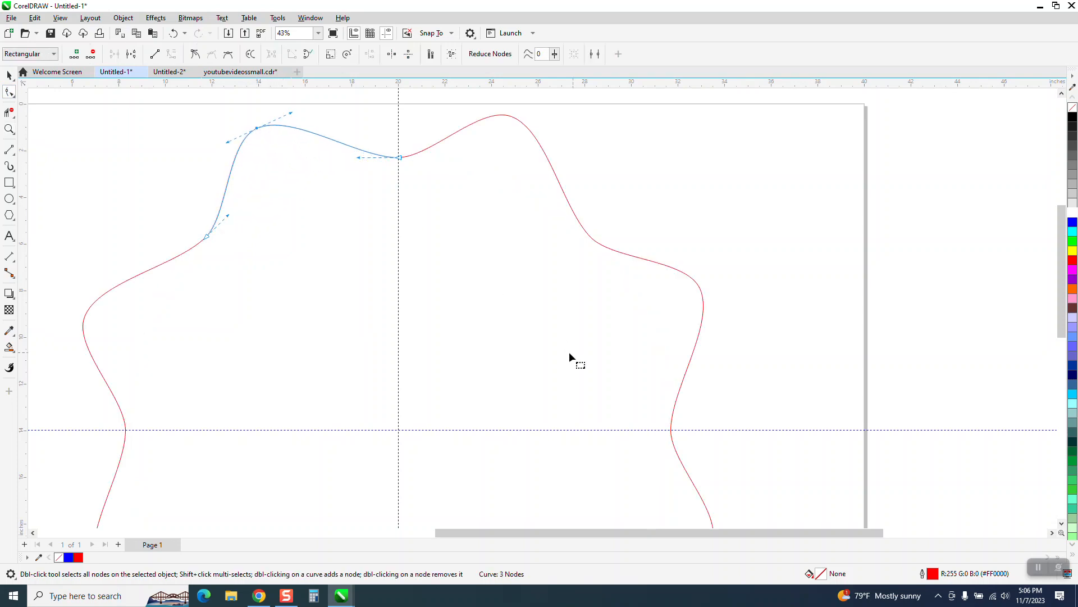
# Swing the control handles of the lobe's node around to bend the control curve into a hooked spike.
pyautogui.scroll(-2, 568, 352)
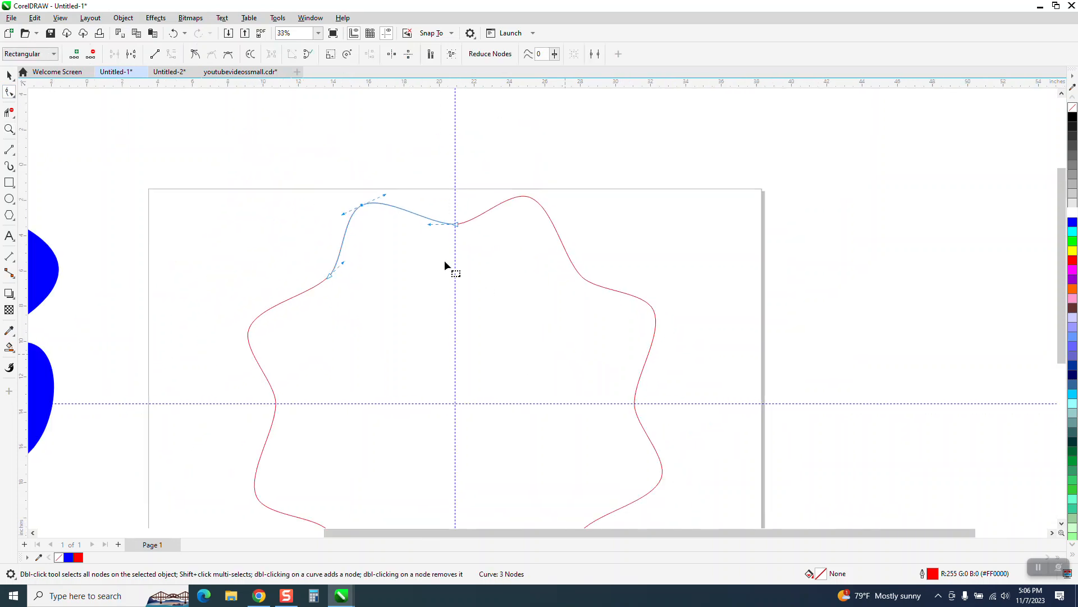
pyautogui.moveTo(385, 197); pyautogui.dragTo(329, 165)
pyautogui.moveTo(377, 220); pyautogui.dragTo(420, 241)
# Add a node between the control curve's spike and its upper end, shape a second point, and undo the last node move.
pyautogui.doubleClick(395, 207)
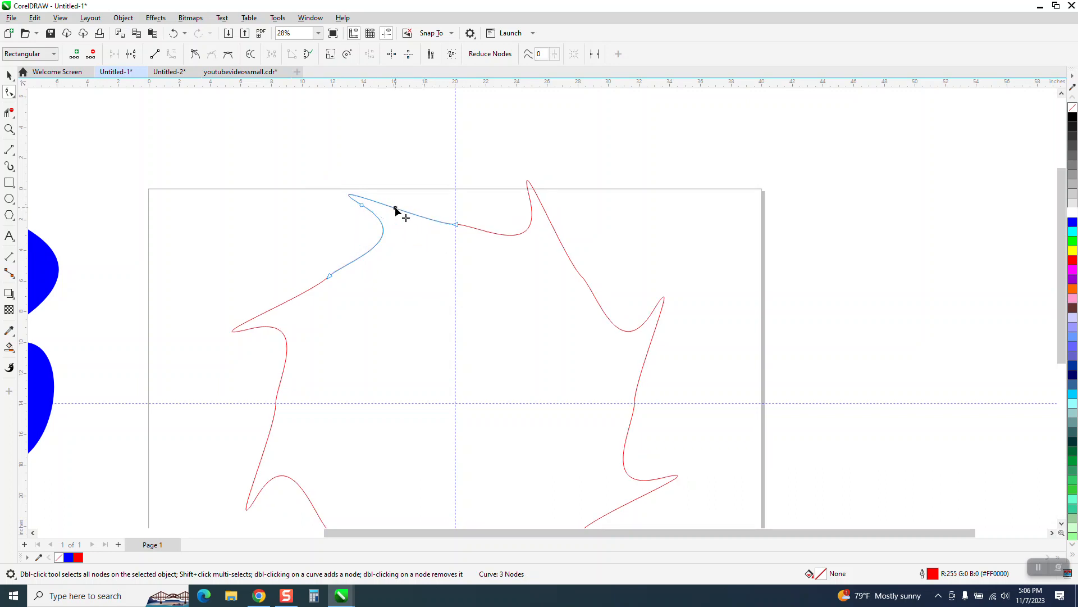
pyautogui.moveTo(396, 209)
pyautogui.mouseDown()
pyautogui.moveTo(396, 177)
pyautogui.moveTo(388, 199)
pyautogui.moveTo(412, 213)
pyautogui.moveTo(379, 213)
pyautogui.mouseUp()
pyautogui.scroll(-1, 416, 254)
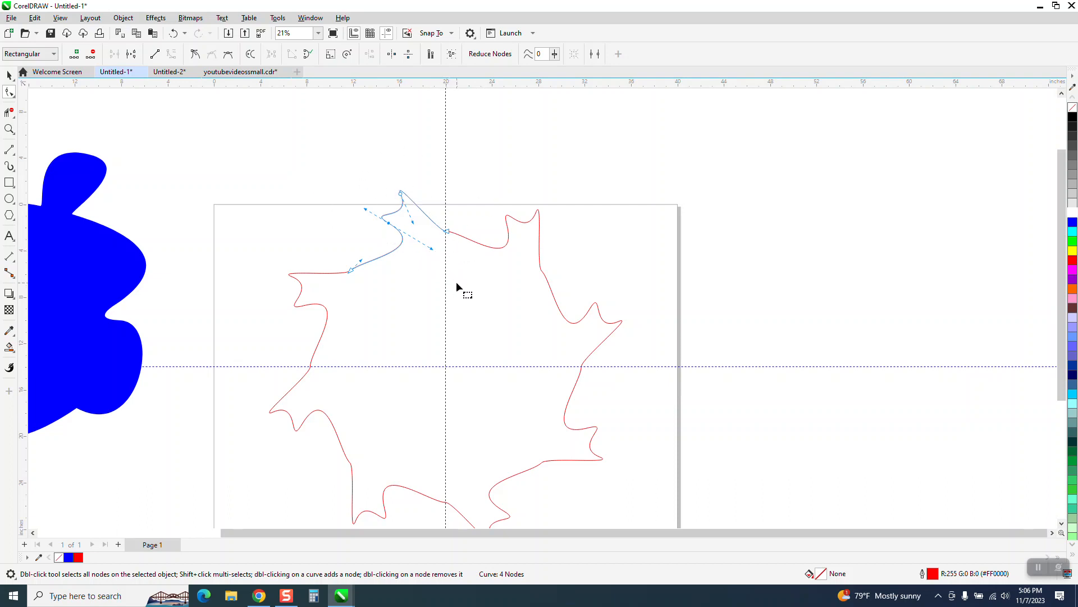
pyautogui.click(179, 35)
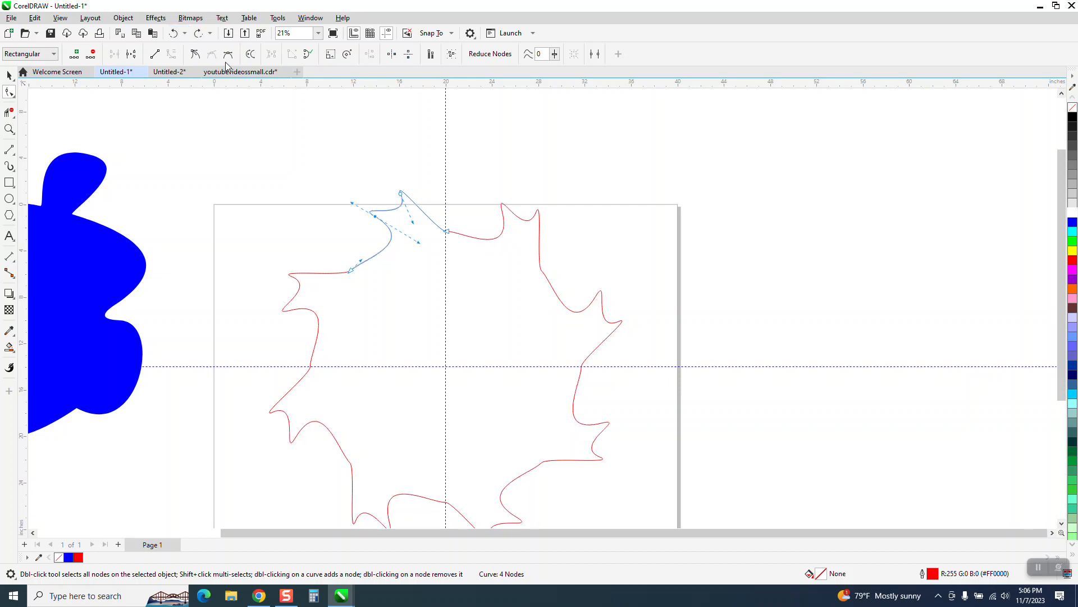
# Undo all node edits on the control curve, back to the plain circle of eight 45-degree arcs.
pyautogui.click(178, 35)
pyautogui.click(177, 36)
pyautogui.click(177, 35)
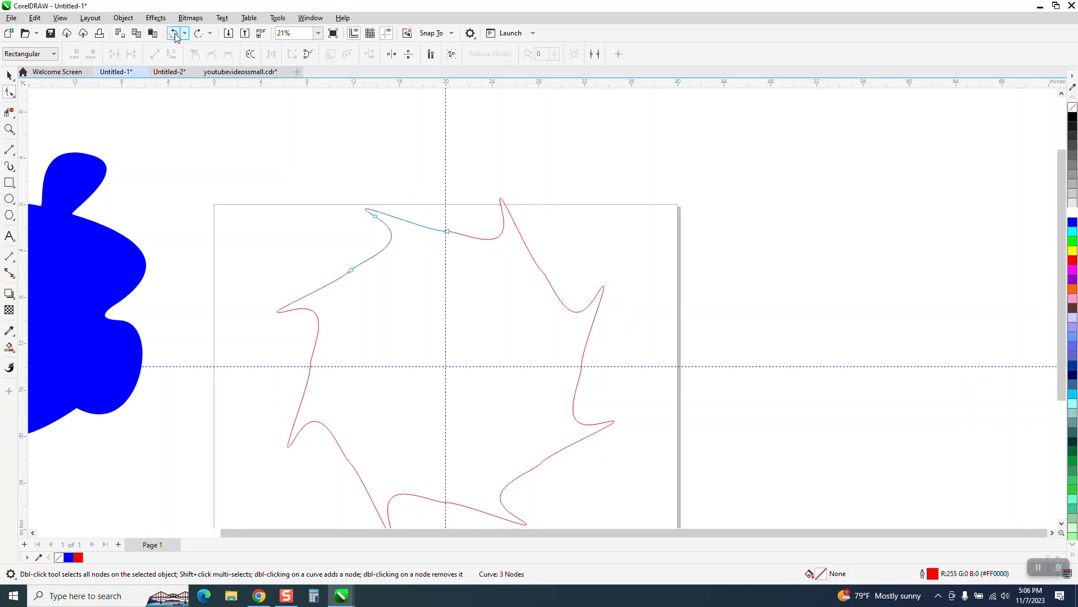
pyautogui.click(176, 35)
pyautogui.click(175, 35)
pyautogui.click(173, 35)
pyautogui.click(172, 36)
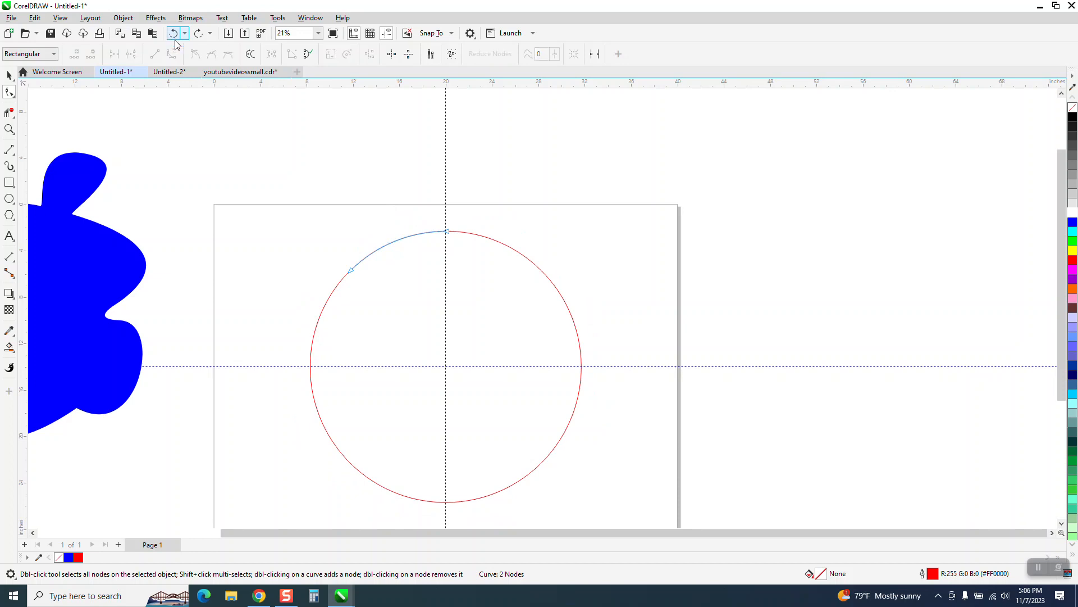
# Undo the cloned arcs and the vertical guideline, back to the single 45-degree arc.
pyautogui.click(173, 36)
pyautogui.click(173, 36)
pyautogui.click(173, 37)
pyautogui.click(173, 36)
pyautogui.click(173, 37)
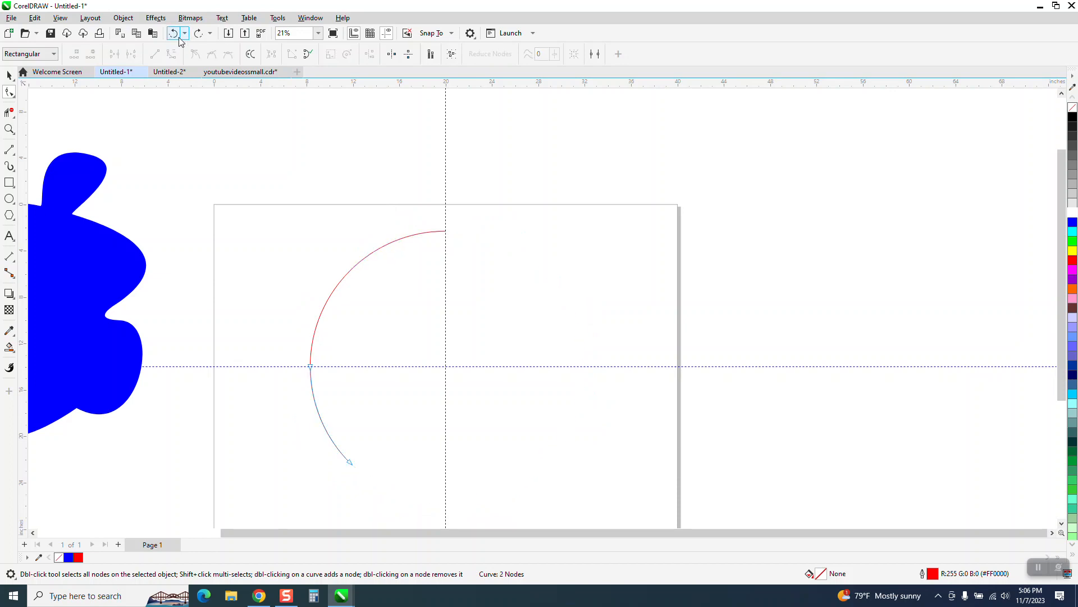
pyautogui.click(174, 34)
pyautogui.click(174, 34)
pyautogui.click(174, 34)
pyautogui.click(174, 34)
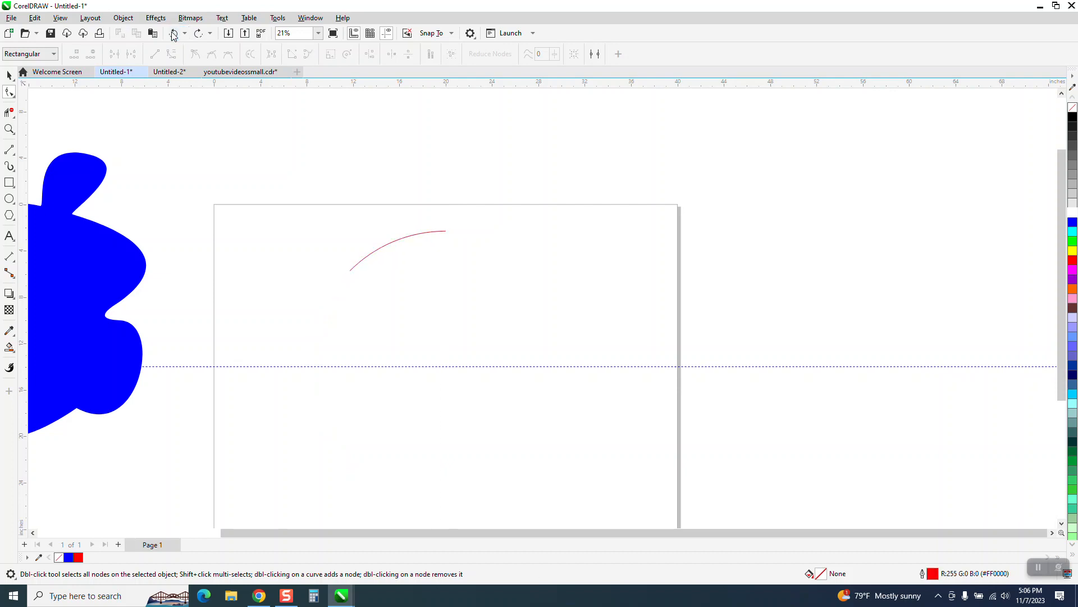
# Undo the remaining guideline and segment deletions, back to the full circle crossed by the diagonal and vertical lines.
pyautogui.click(174, 35)
pyautogui.click(174, 34)
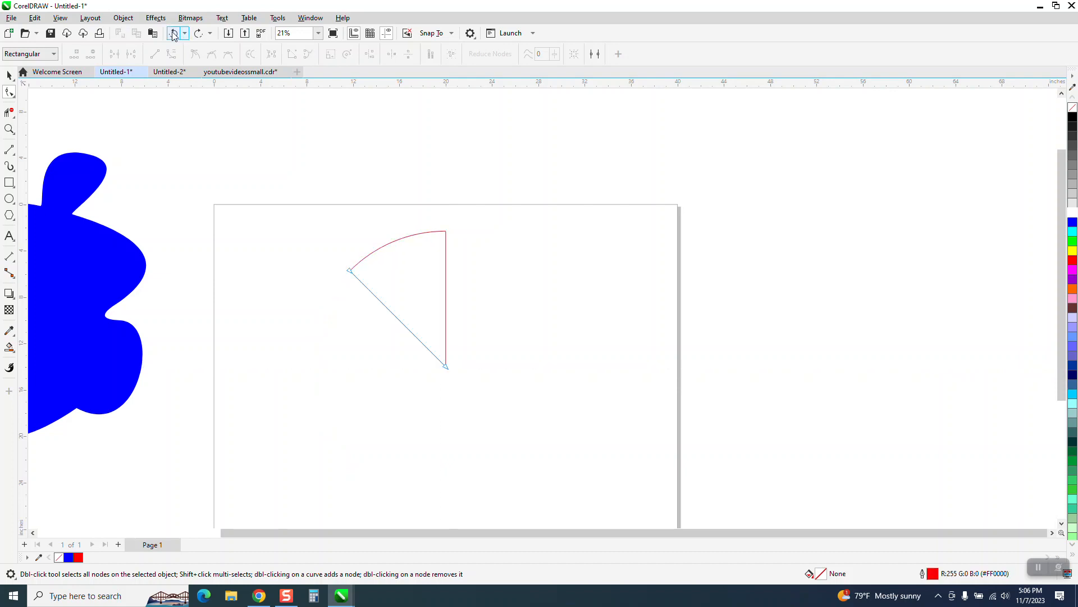
pyautogui.click(174, 34)
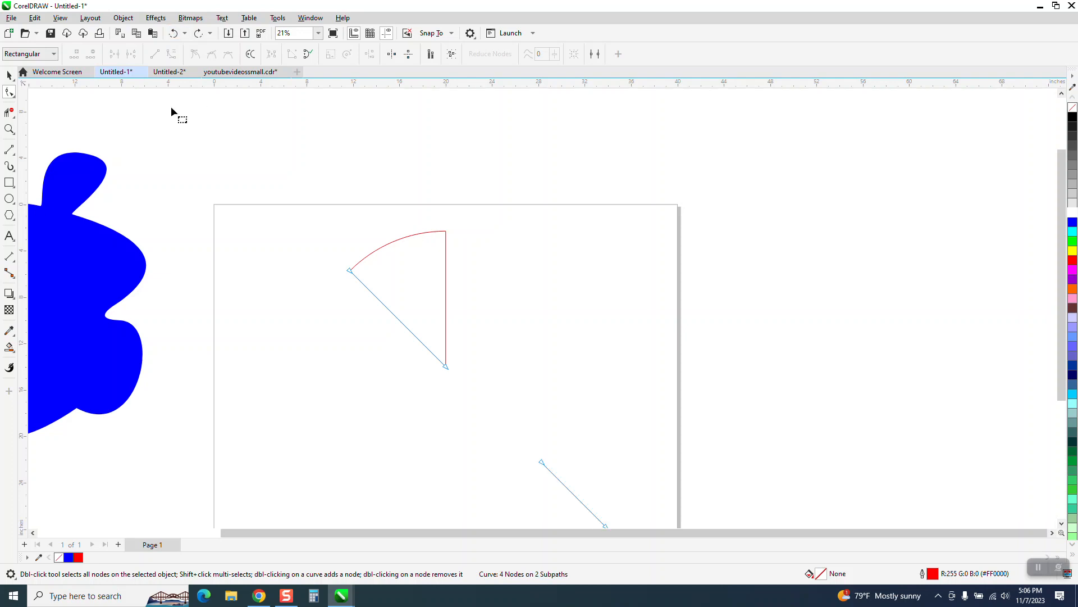
pyautogui.click(174, 34)
pyautogui.click(174, 34)
pyautogui.click(174, 34)
pyautogui.click(174, 34)
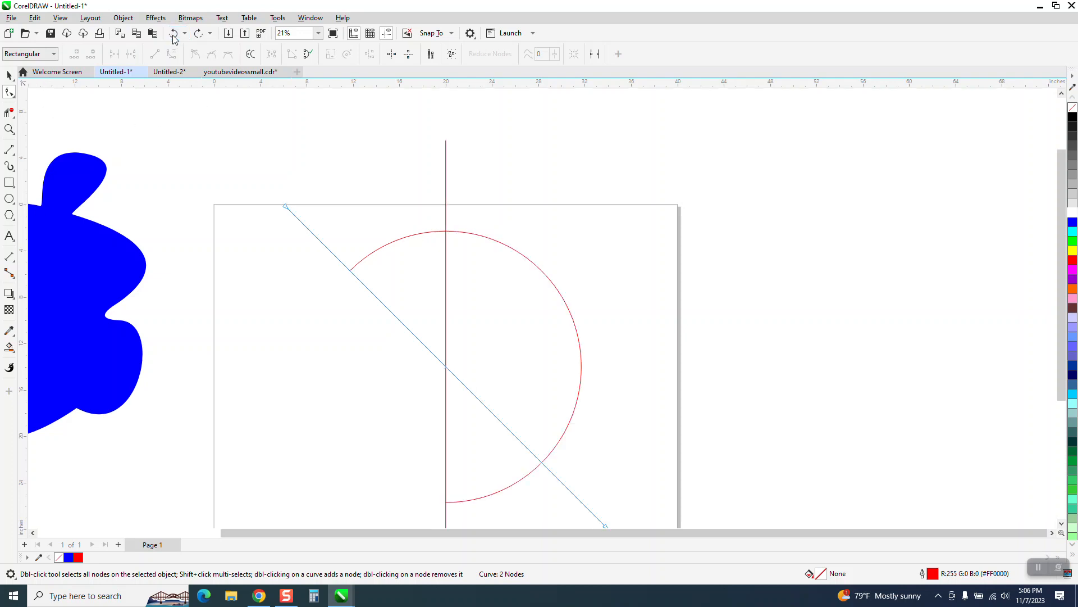
pyautogui.click(174, 34)
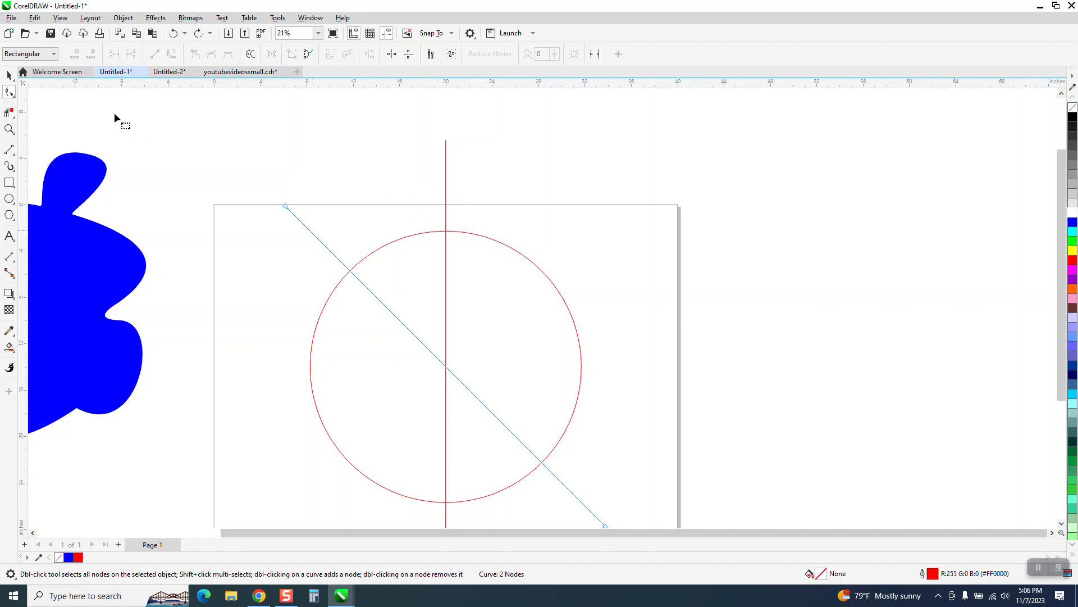
# Set the diagonal line's rotation angle to 90 degrees so it crosses the circle horizontally.
pyautogui.click(13, 78)
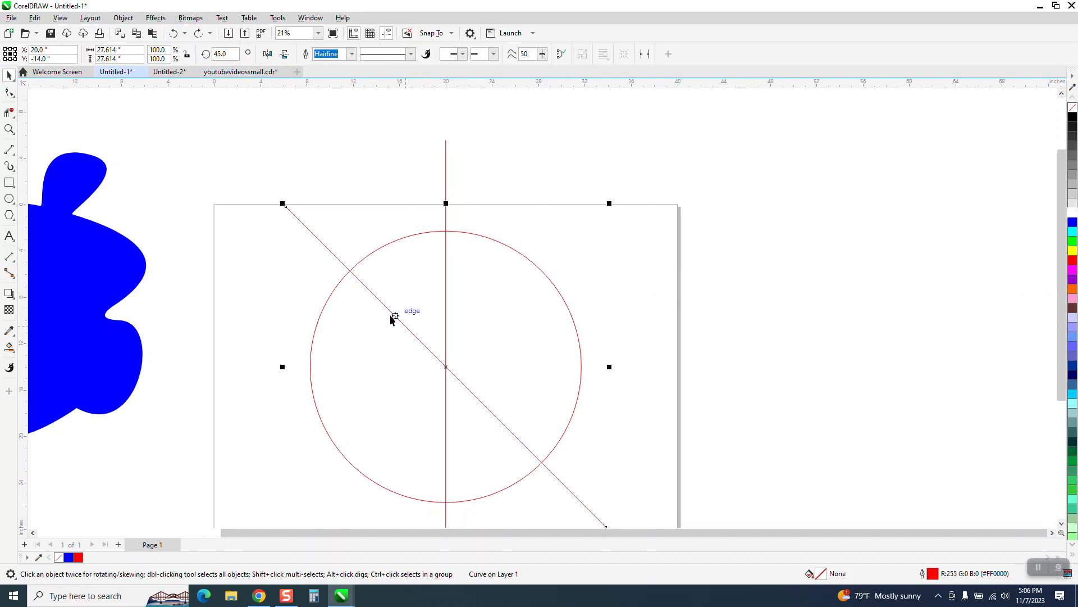
pyautogui.click(331, 251)
pyautogui.click(224, 54)
pyautogui.write('90')
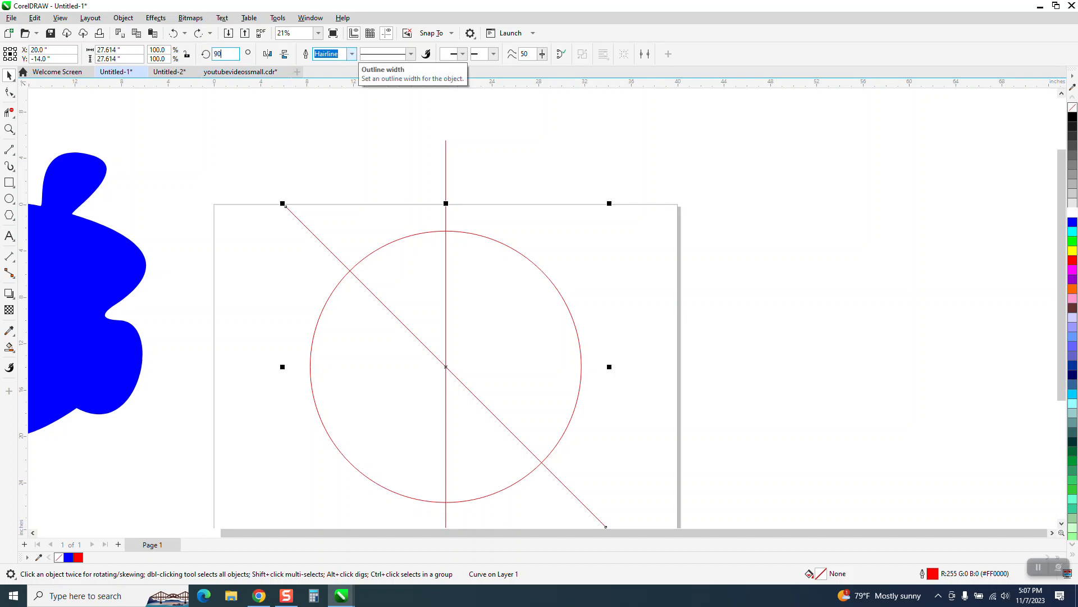
pyautogui.press('Return')
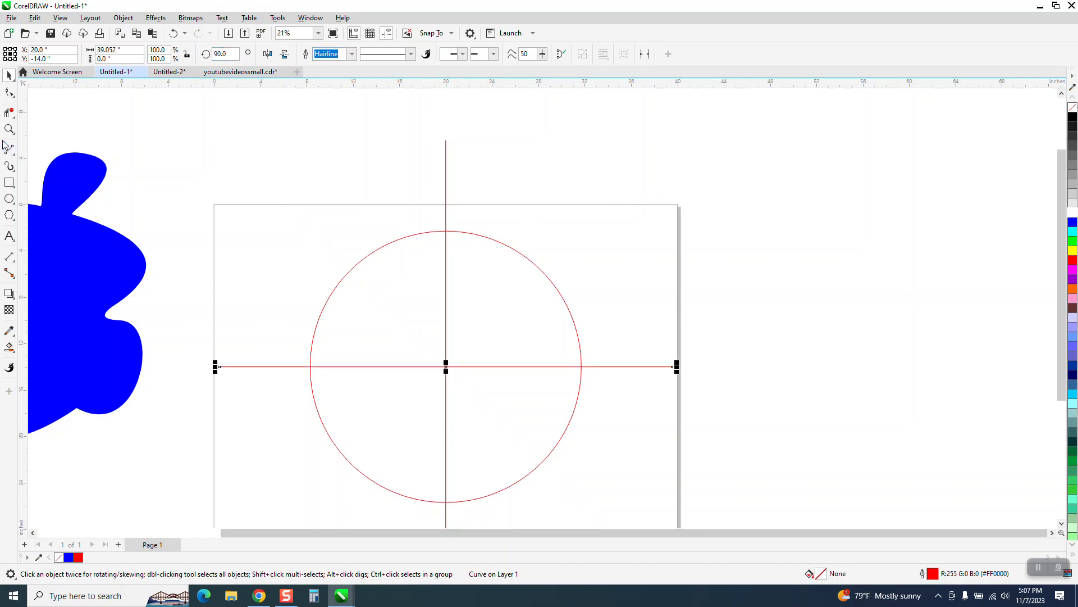
# Delete the line segments and three quarters of the circle with Virtual Segment Delete, keeping only the upper-left quarter arc.
pyautogui.click(7, 113)
pyautogui.moveTo(475, 210); pyautogui.dragTo(502, 381)
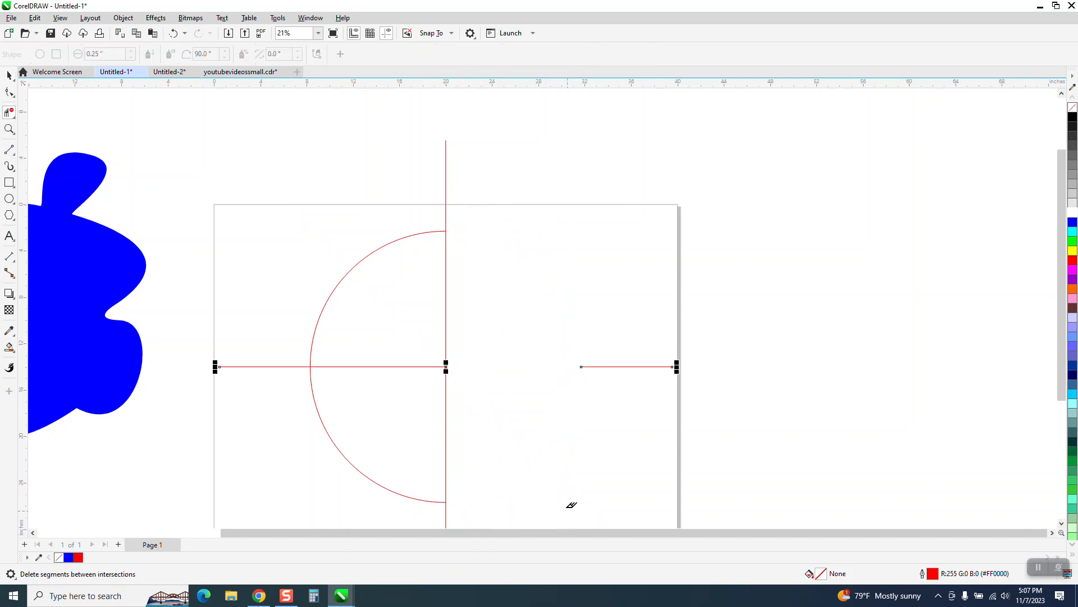
pyautogui.moveTo(602, 443); pyautogui.dragTo(335, 435)
pyautogui.moveTo(556, 315); pyautogui.dragTo(766, 469)
pyautogui.moveTo(443, 510); pyautogui.dragTo(483, 506)
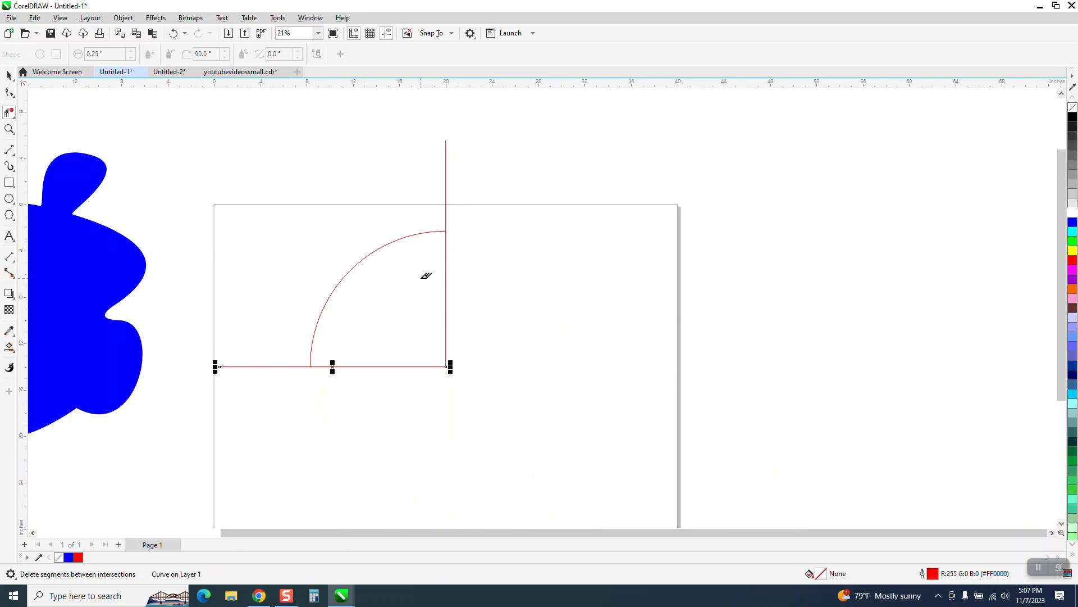
pyautogui.moveTo(408, 288); pyautogui.dragTo(511, 392)
pyautogui.moveTo(428, 178); pyautogui.dragTo(490, 186)
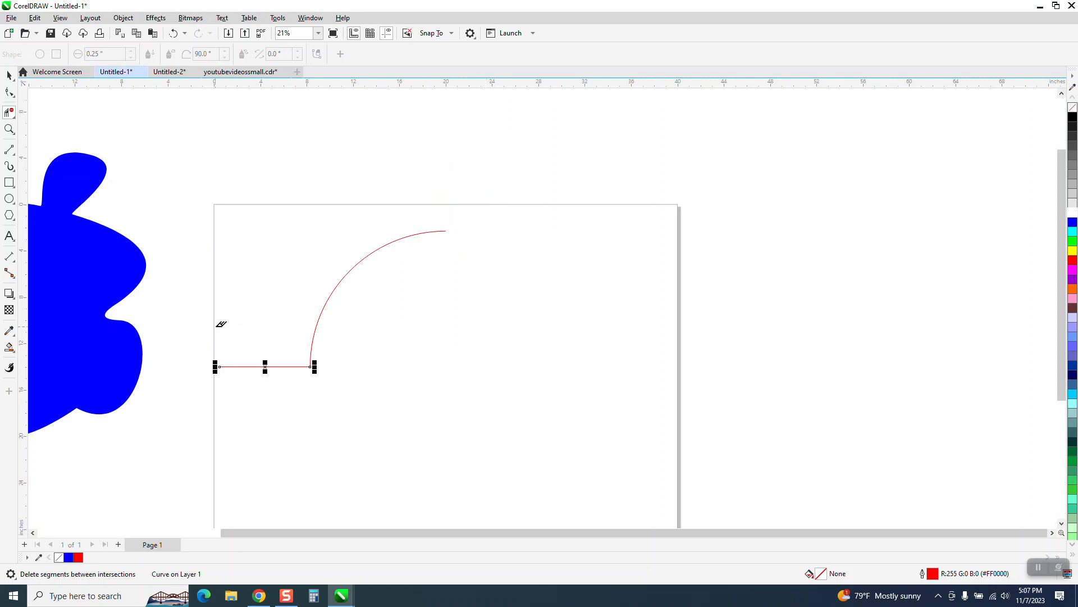
pyautogui.moveTo(217, 327); pyautogui.dragTo(294, 423)
# Place a vertical and a horizontal guideline crossing at the page center, X 20 and Y -14 inches.
pyautogui.click(9, 75)
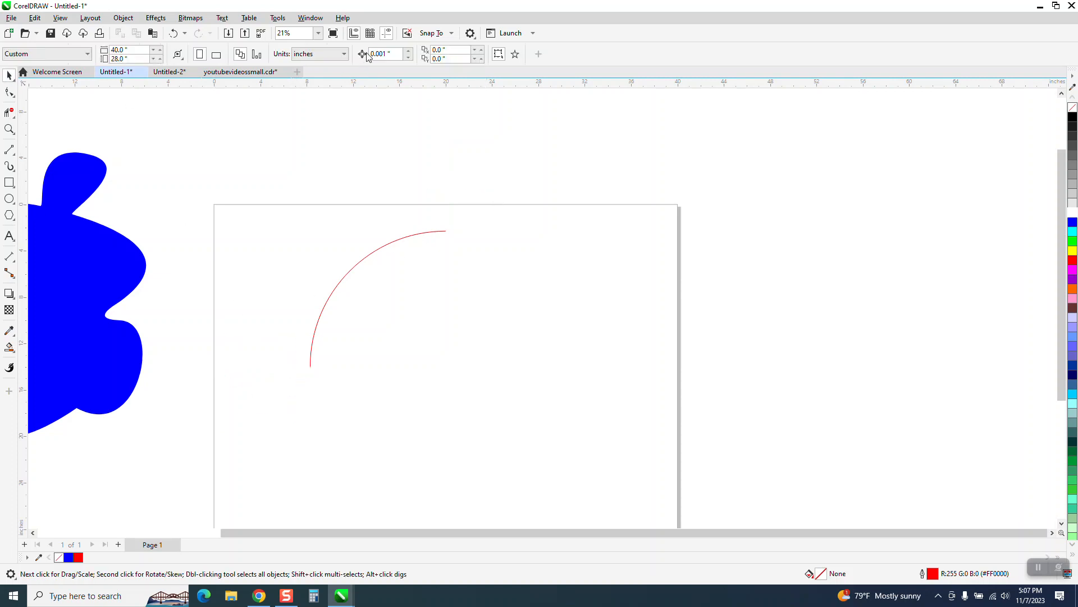
pyautogui.moveTo(410, 84); pyautogui.dragTo(405, 366)
pyautogui.moveTo(22, 165); pyautogui.dragTo(408, 232)
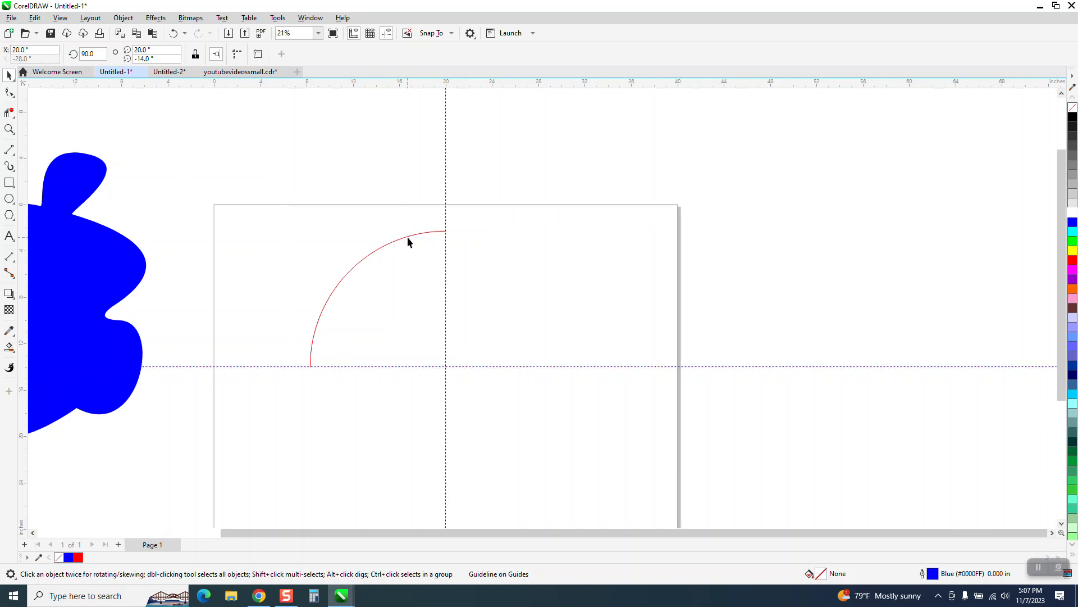
# Create a clone of the upper-left quarter arc.
pyautogui.click(407, 239)
pyautogui.click(35, 18)
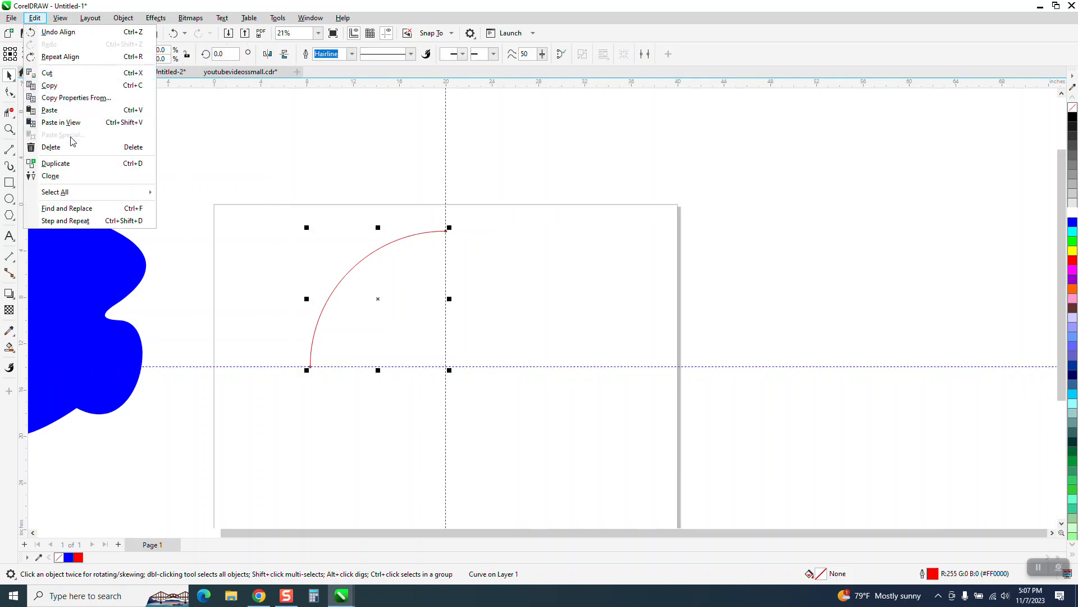
pyautogui.click(50, 176)
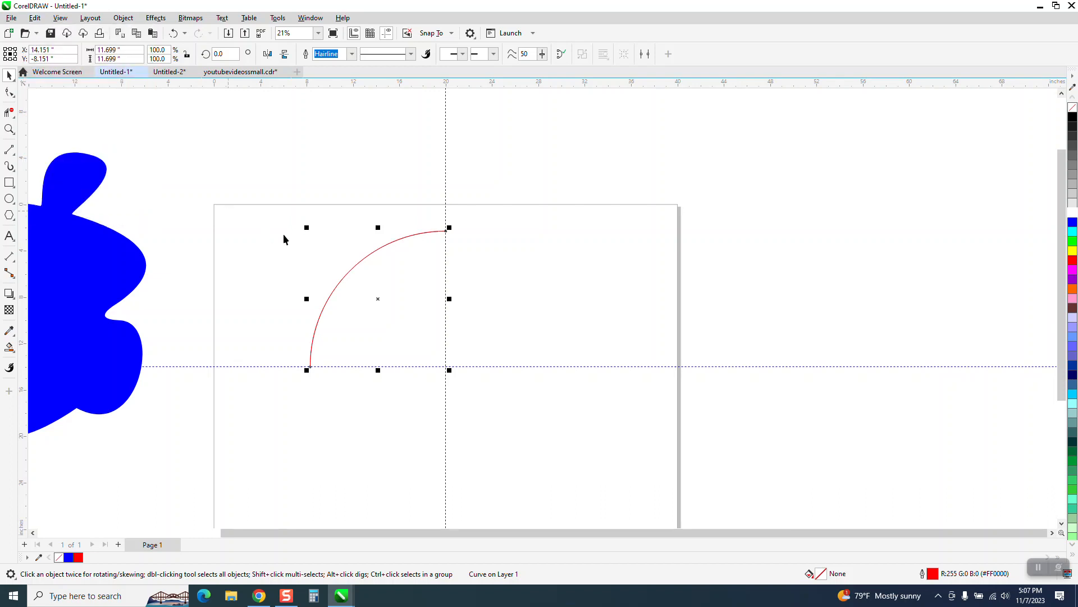
# Move the clone's center of rotation to the intersection of the two guidelines.
pyautogui.click(378, 300)
pyautogui.moveTo(377, 298)
pyautogui.mouseDown()
pyautogui.moveTo(449, 335)
pyautogui.moveTo(443, 367)
pyautogui.mouseUp()
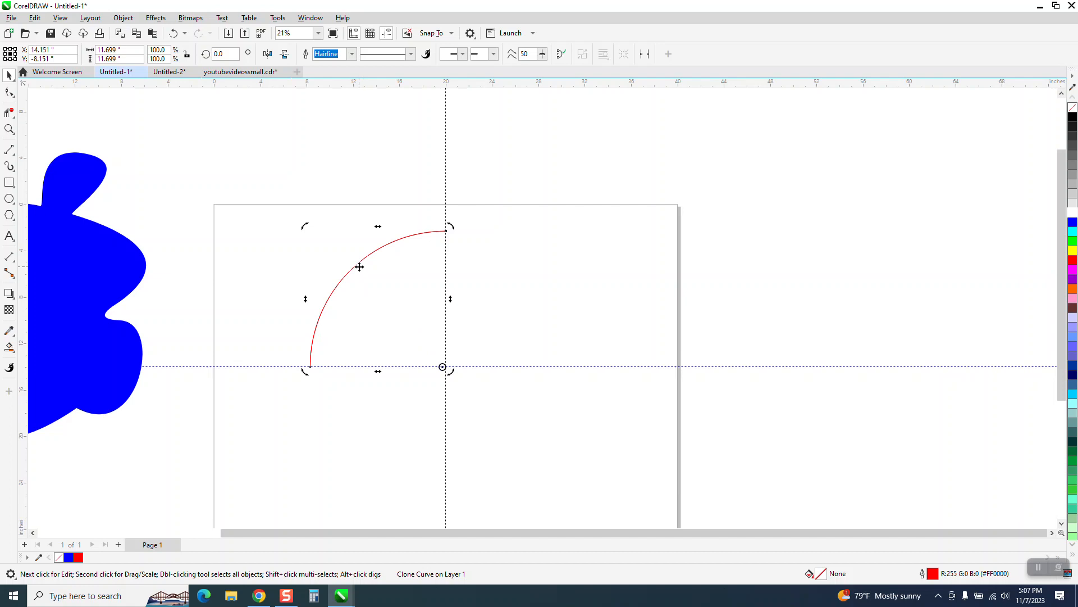
pyautogui.click(358, 266)
pyautogui.click(357, 265)
pyautogui.moveTo(444, 366)
pyautogui.mouseDown()
pyautogui.moveTo(475, 349)
pyautogui.moveTo(450, 366)
pyautogui.mouseUp()
pyautogui.click(361, 261)
pyautogui.click(361, 261)
# Rotate the clone 90 degrees about the guideline intersection, and try duplicating it once, deleting the misplaced copy.
pyautogui.click(216, 56)
pyautogui.write('9')
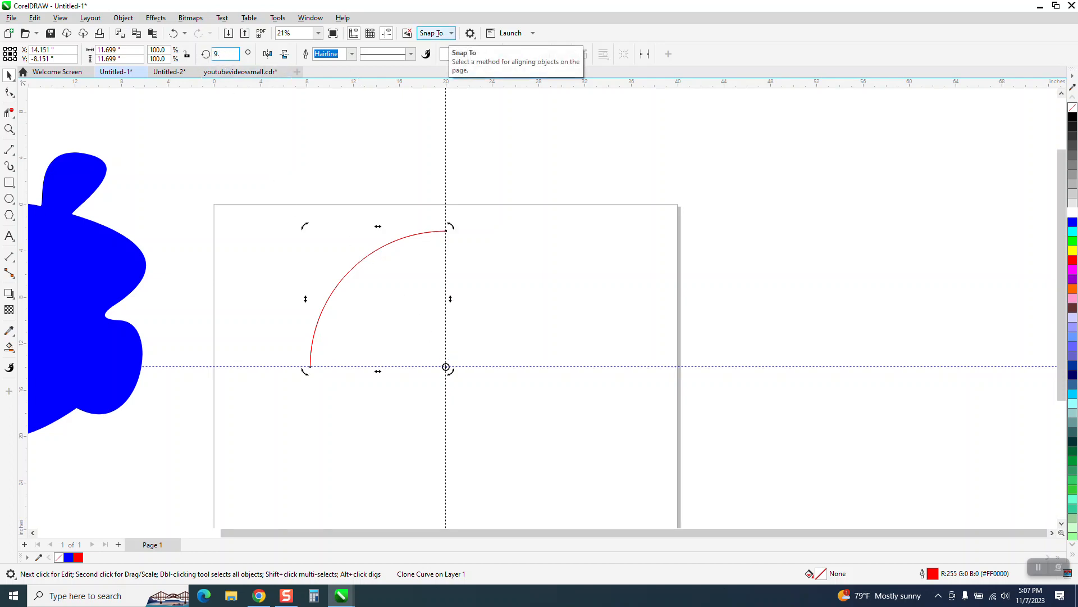
pyautogui.press('Return')
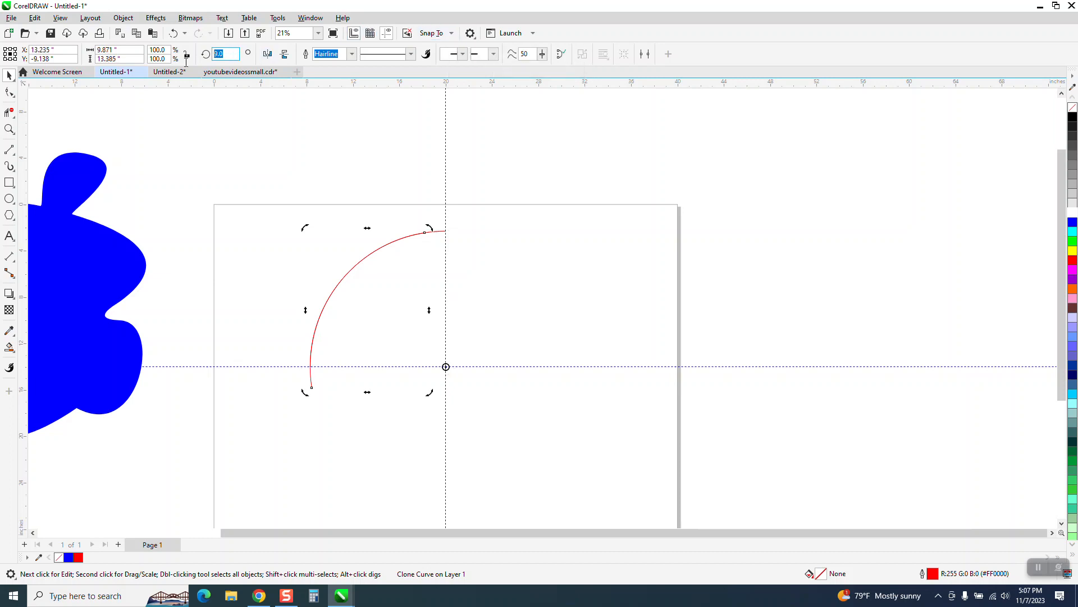
pyautogui.write('9')
pyautogui.press('Return')
pyautogui.hotkey('ctrl', 'd')
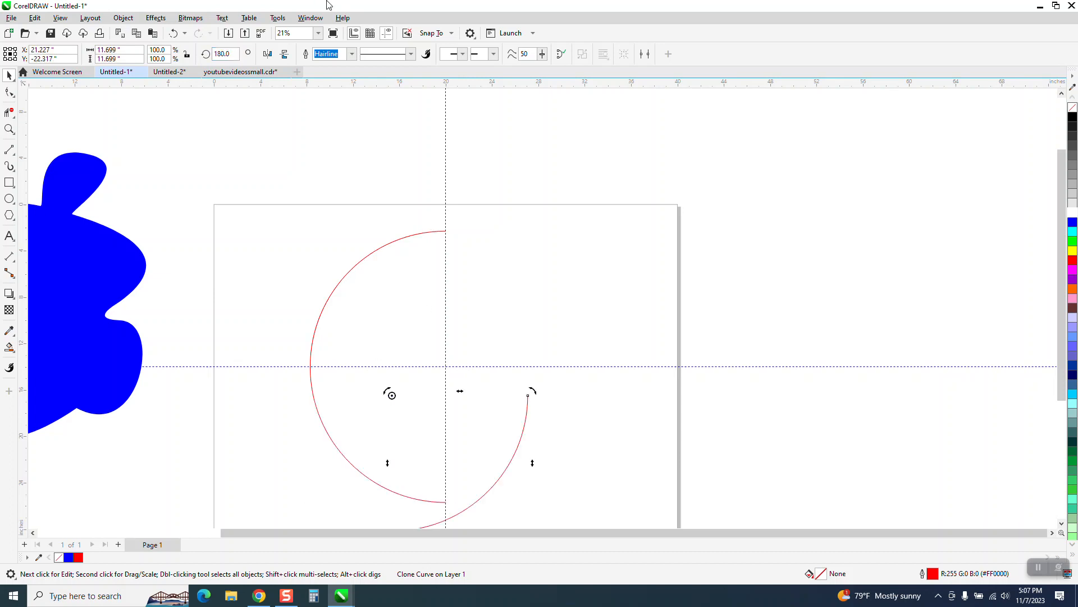
pyautogui.press('Delete')
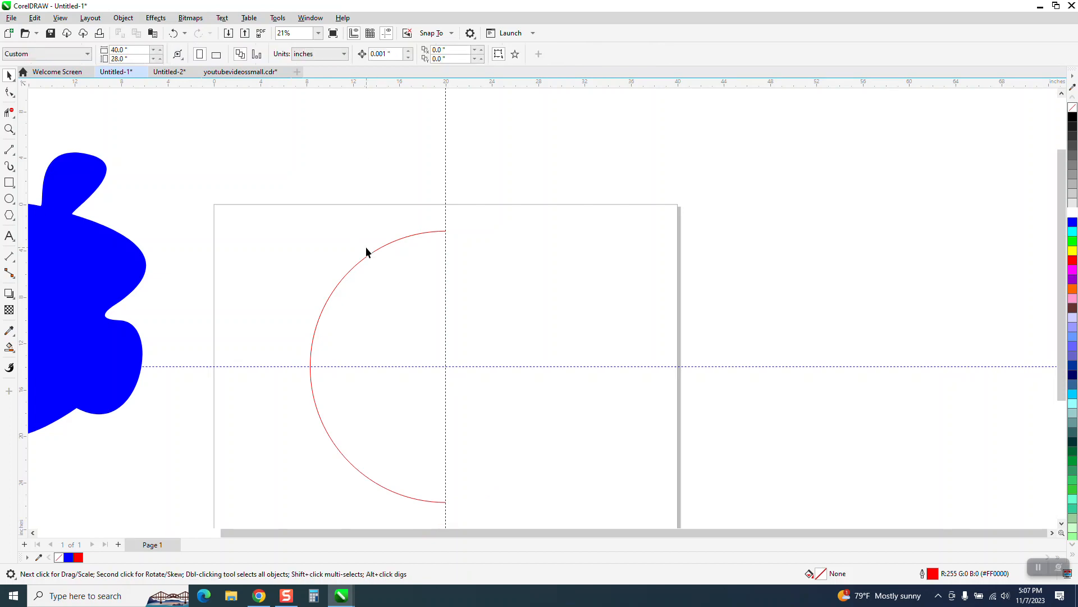
# Make rotated copies of the lower-left clone at 180 and 270 degrees to complete the circle.
pyautogui.click(353, 468)
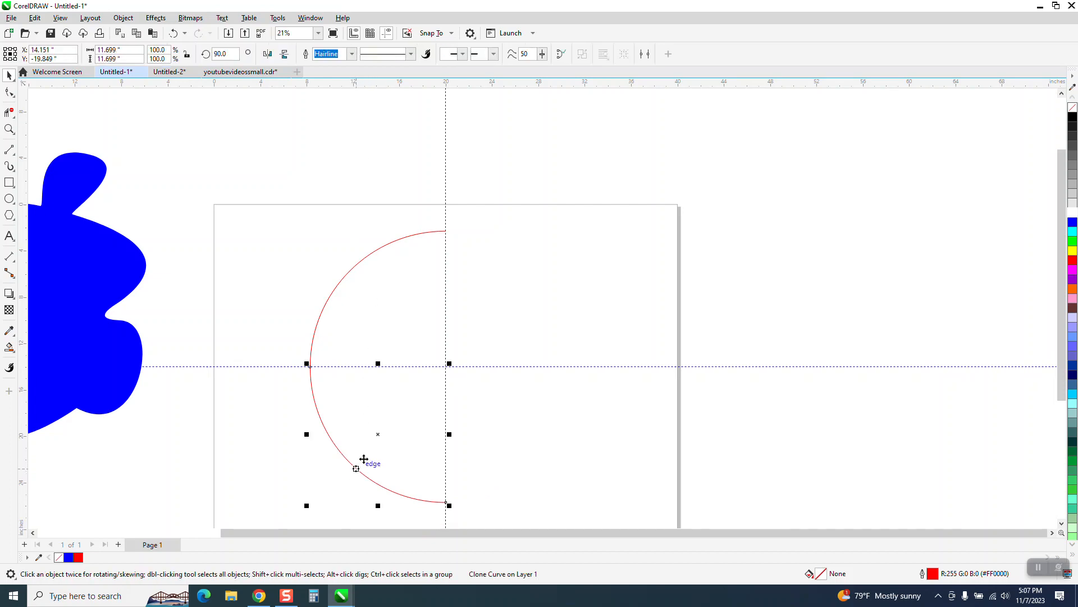
pyautogui.click(228, 54)
pyautogui.write('180')
pyautogui.press('Return')
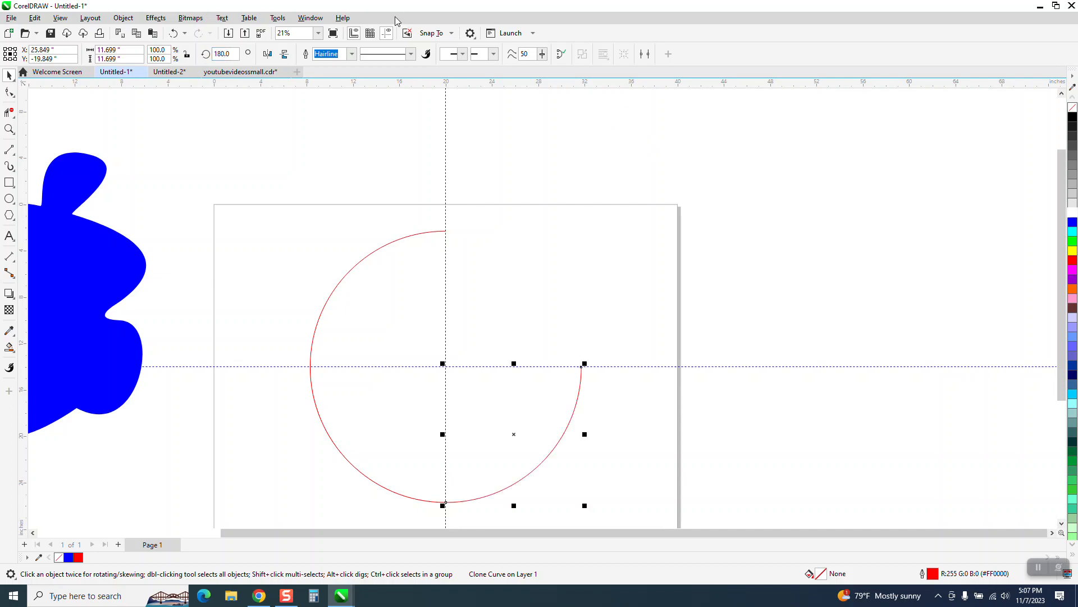
pyautogui.hotkey('ctrl', 'd')
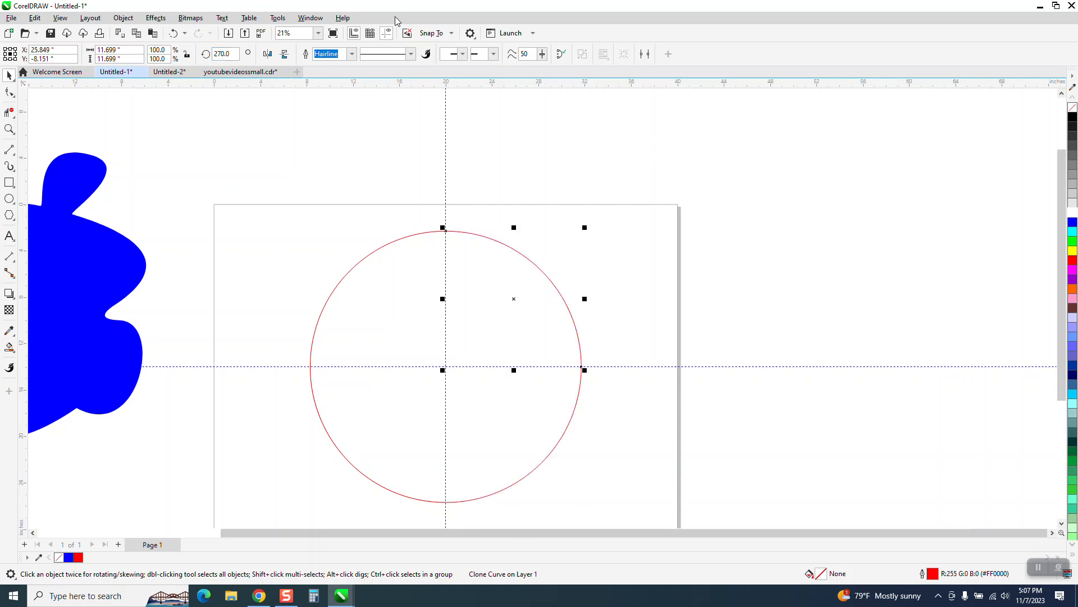
# Select the control curve in the circle's upper left and open it for node editing with the Shape tool.
pyautogui.click(632, 117)
pyautogui.click(425, 232)
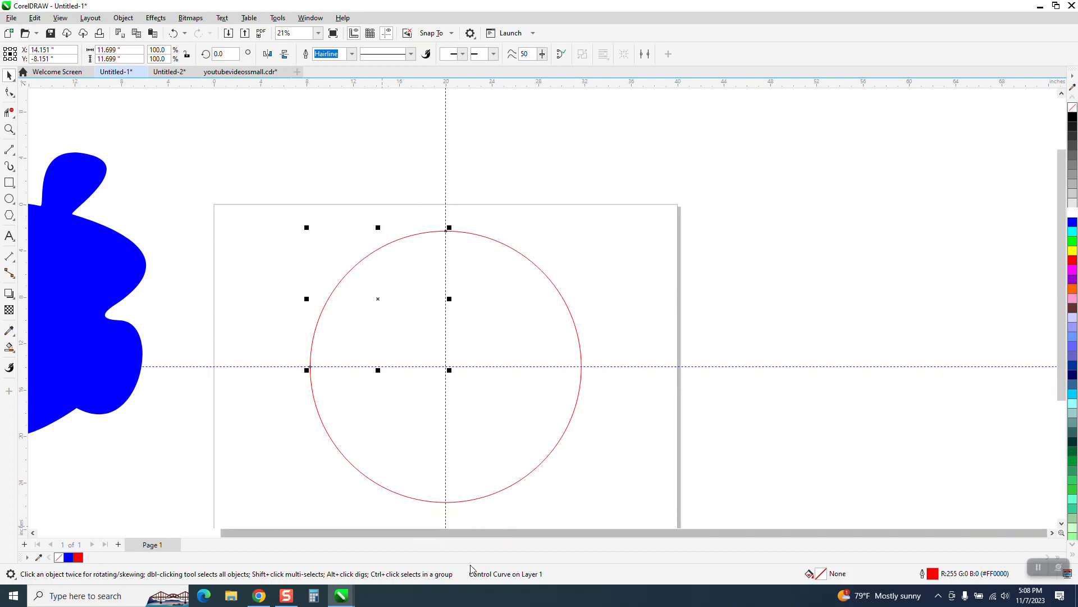
pyautogui.click(15, 99)
pyautogui.click(45, 106)
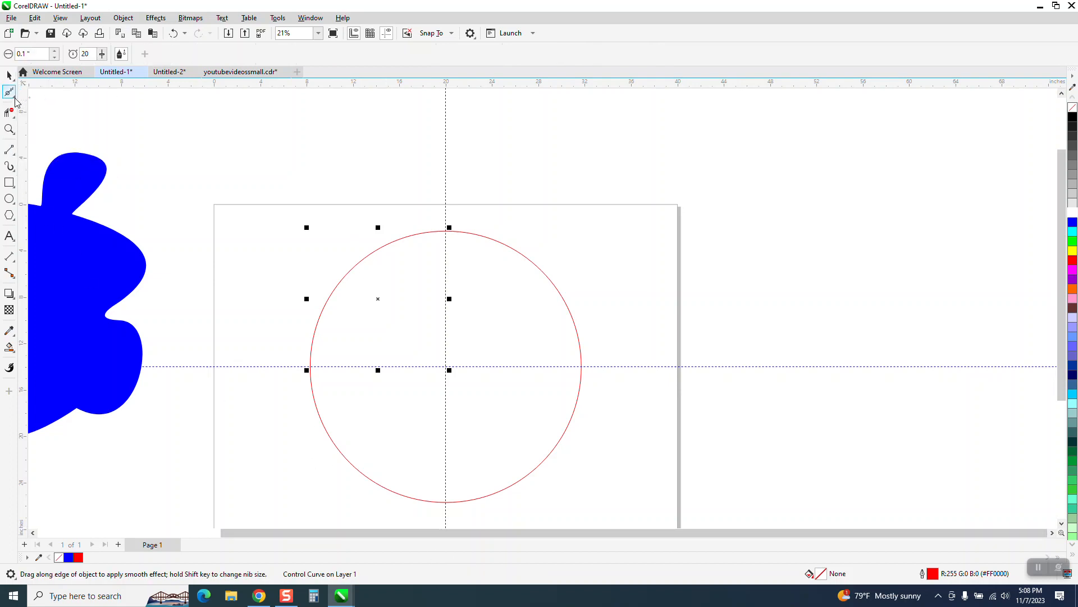
pyautogui.click(15, 100)
pyautogui.click(45, 90)
pyautogui.click(386, 244)
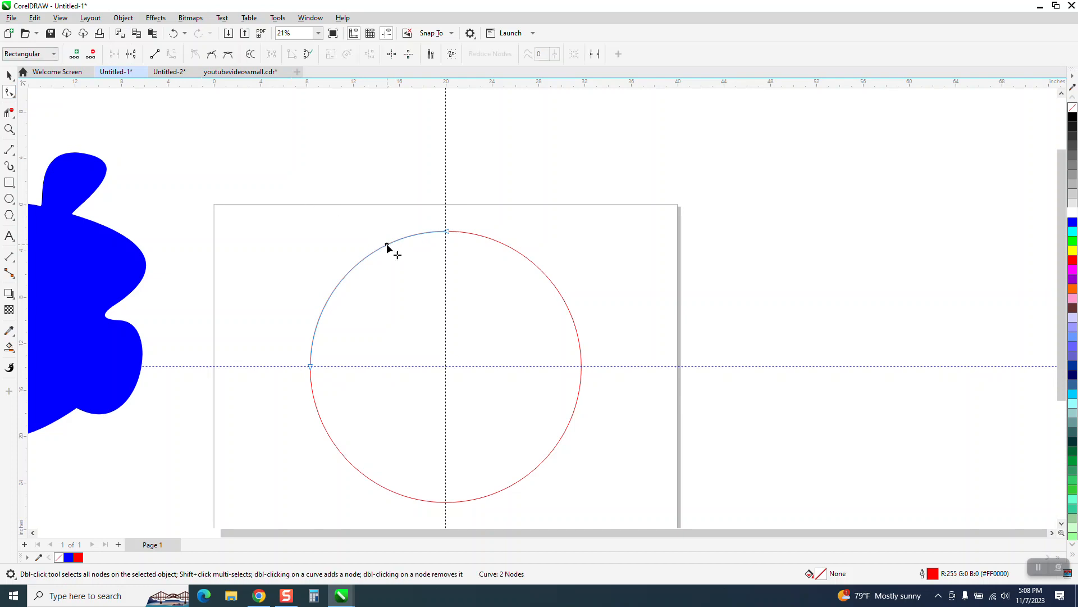
# Try adding individual nodes at several spots along the control curve, and undo them.
pyautogui.doubleClick(386, 244)
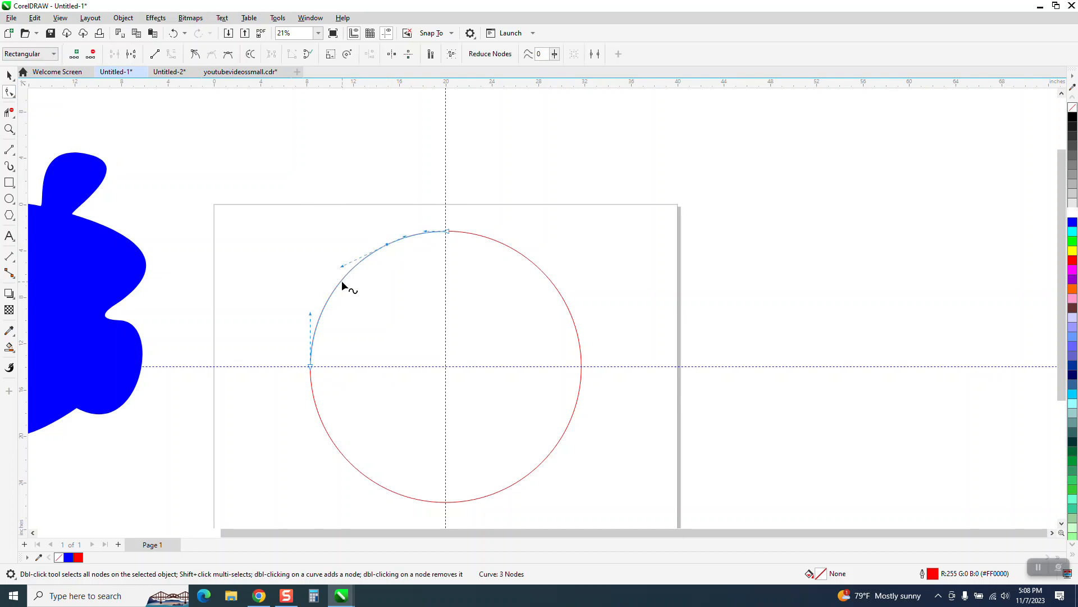
pyautogui.doubleClick(320, 318)
pyautogui.doubleClick(362, 260)
pyautogui.click(172, 33)
pyautogui.click(172, 33)
pyautogui.click(172, 33)
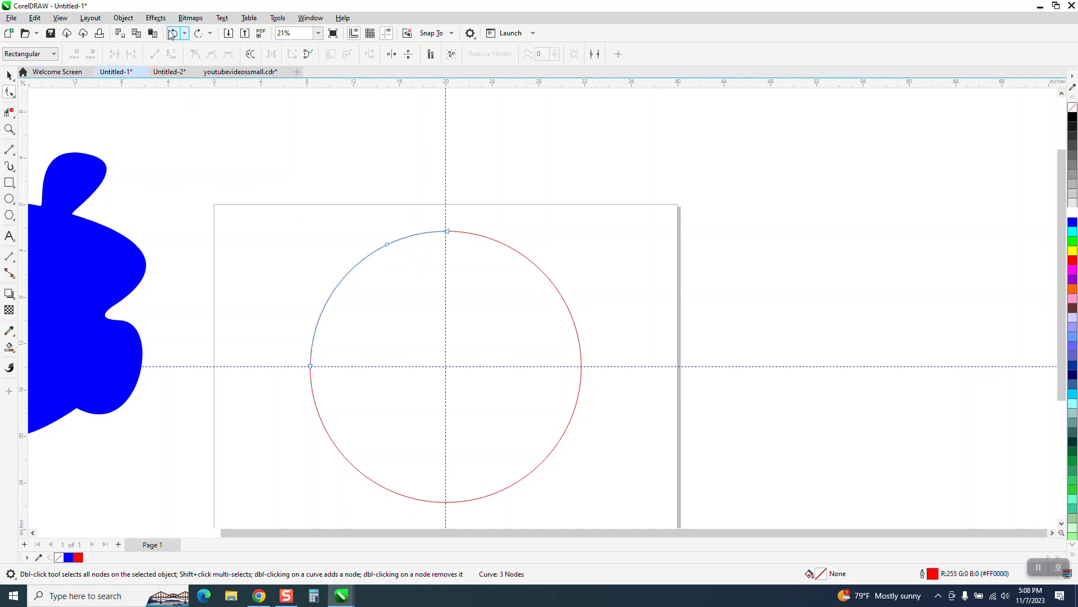
# Subdivide the entire control curve evenly to 17 nodes, and pull the middle node's control handle outward to form a spike.
pyautogui.moveTo(298, 256); pyautogui.dragTo(520, 392)
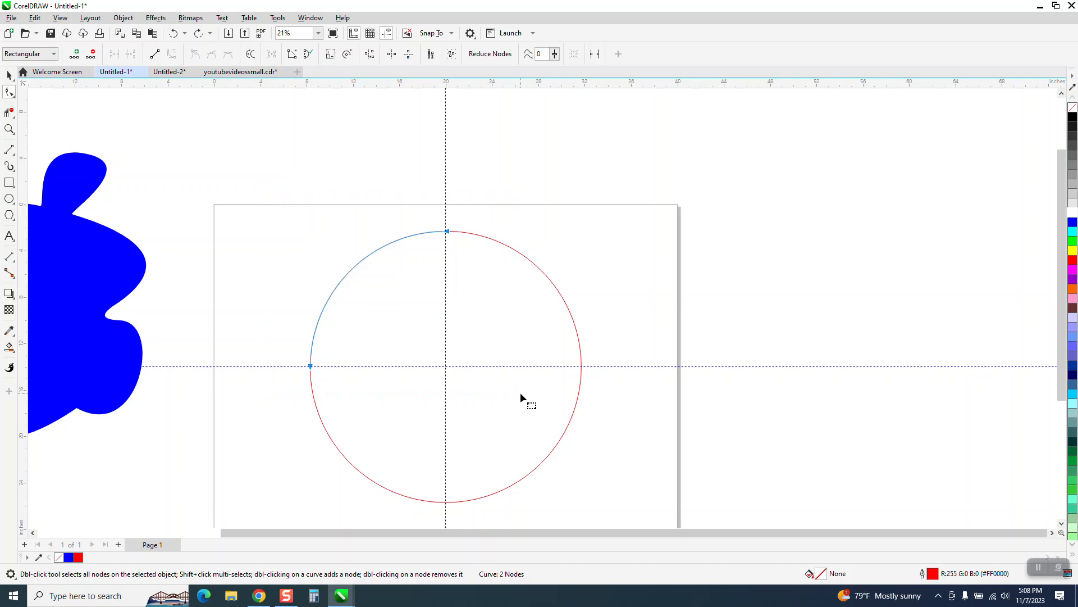
pyautogui.click(75, 54)
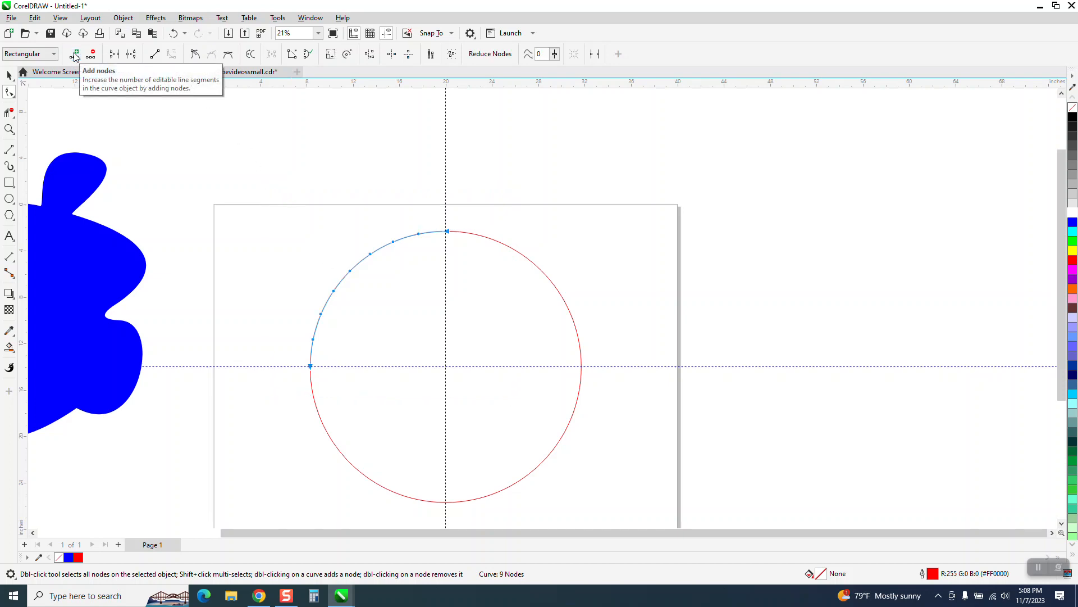
pyautogui.click(74, 54)
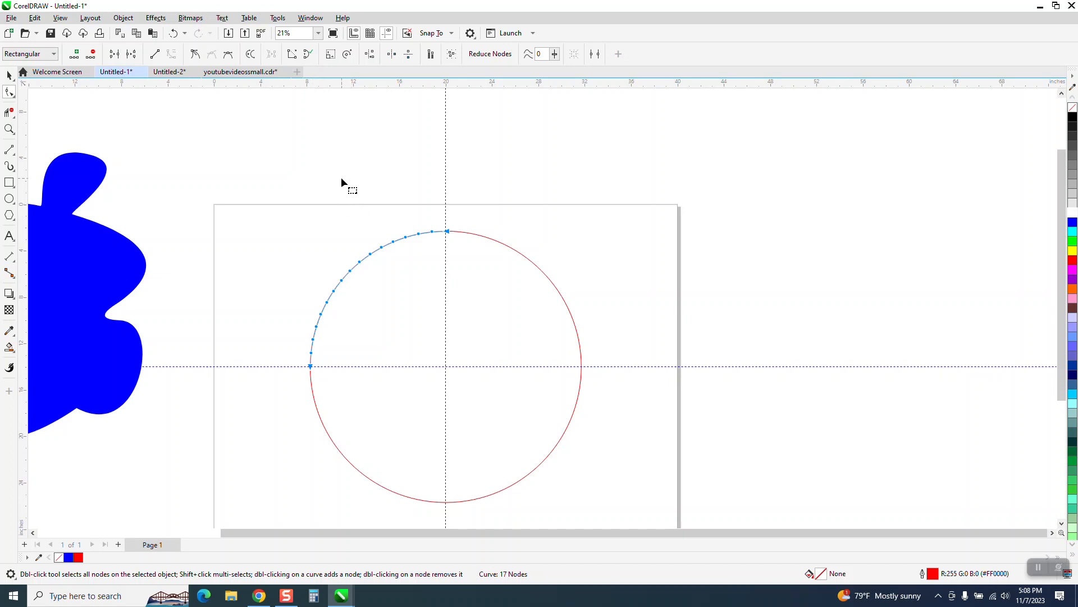
pyautogui.click(351, 270)
pyautogui.moveTo(351, 272); pyautogui.dragTo(294, 217)
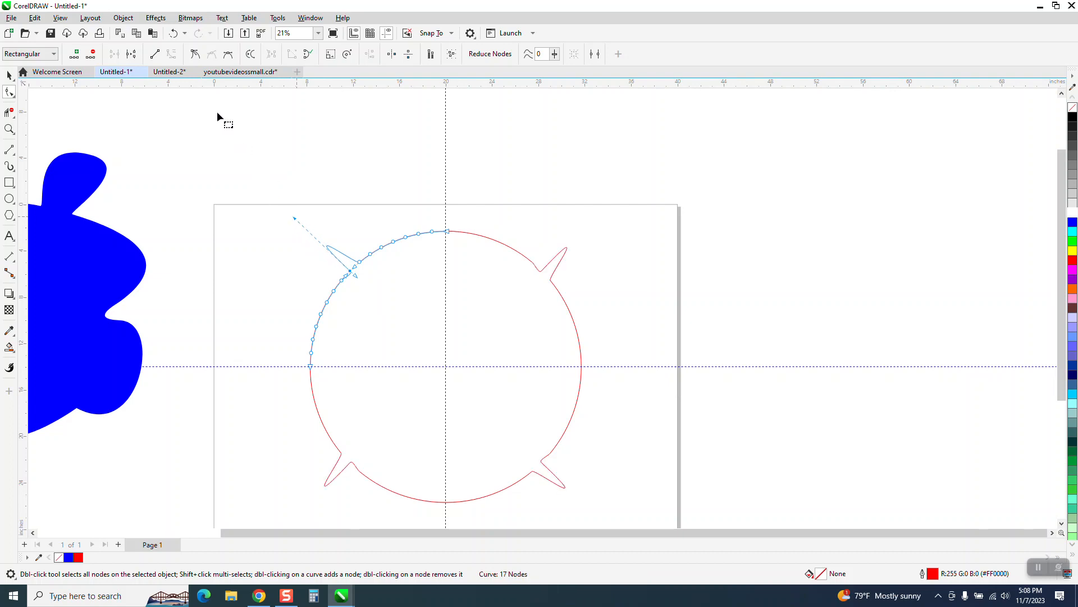
# Undo the control handle change, and pull three nodes of the control curve outward and three inward to form alternating long spikes.
pyautogui.click(173, 33)
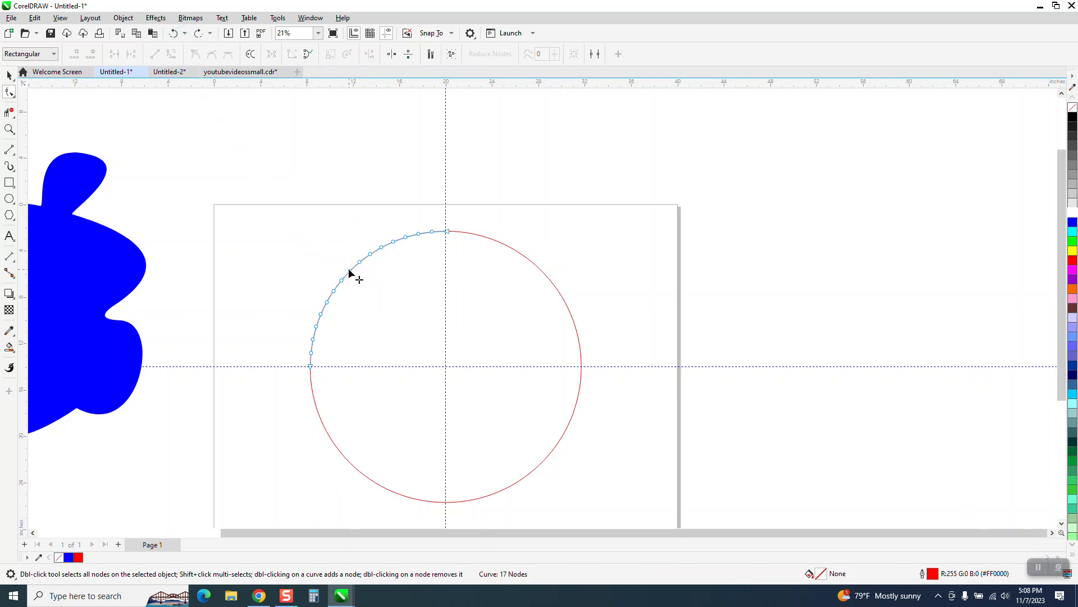
pyautogui.moveTo(351, 273); pyautogui.dragTo(274, 207)
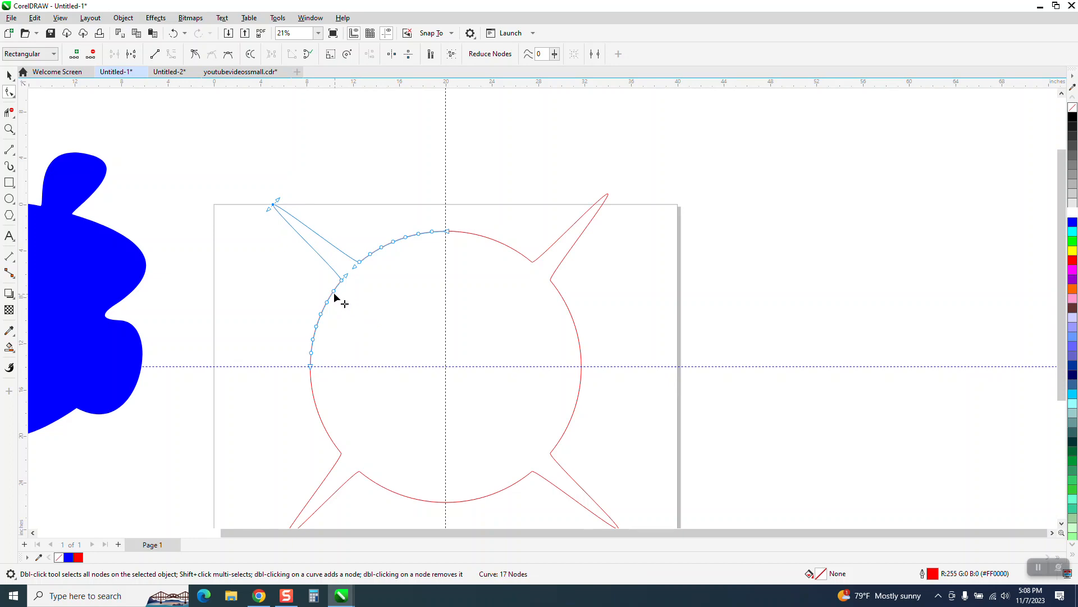
pyautogui.moveTo(336, 289); pyautogui.dragTo(419, 351)
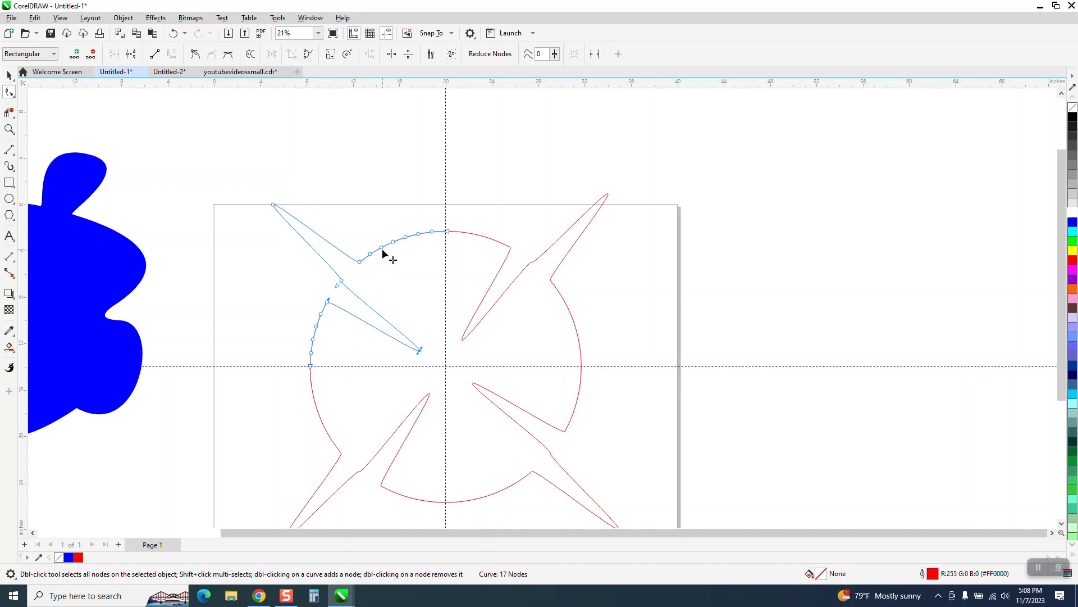
pyautogui.moveTo(383, 250); pyautogui.dragTo(342, 185)
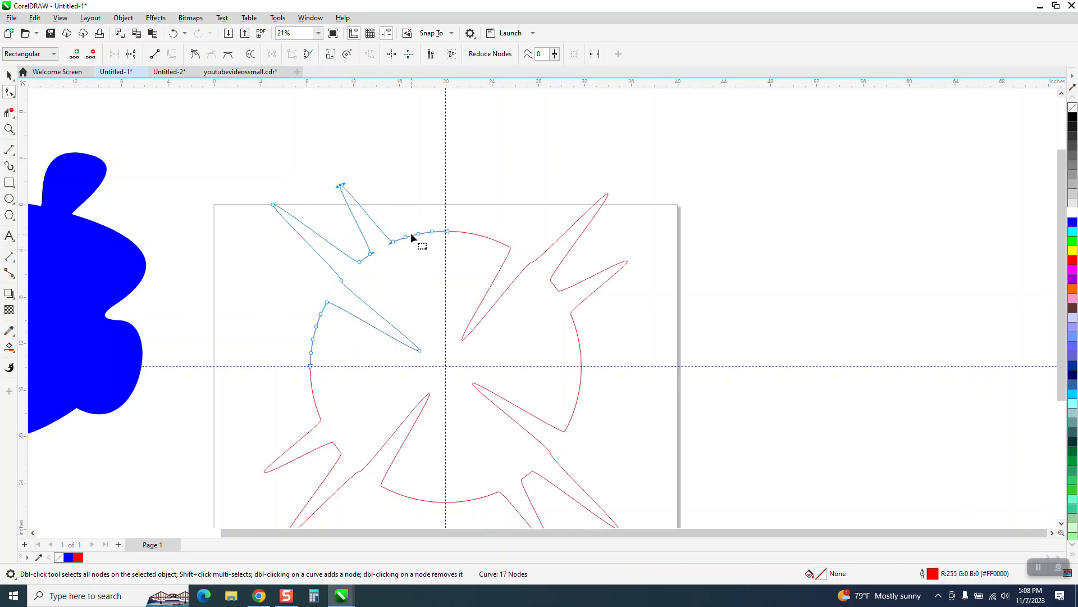
pyautogui.moveTo(416, 231); pyautogui.dragTo(418, 303)
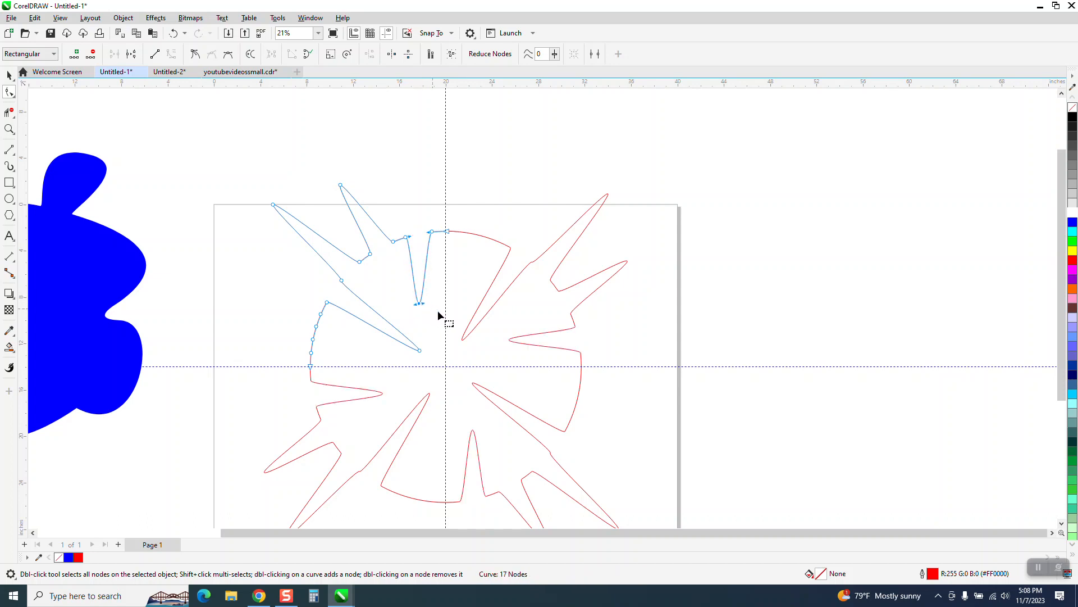
pyautogui.moveTo(313, 340); pyautogui.dragTo(378, 360)
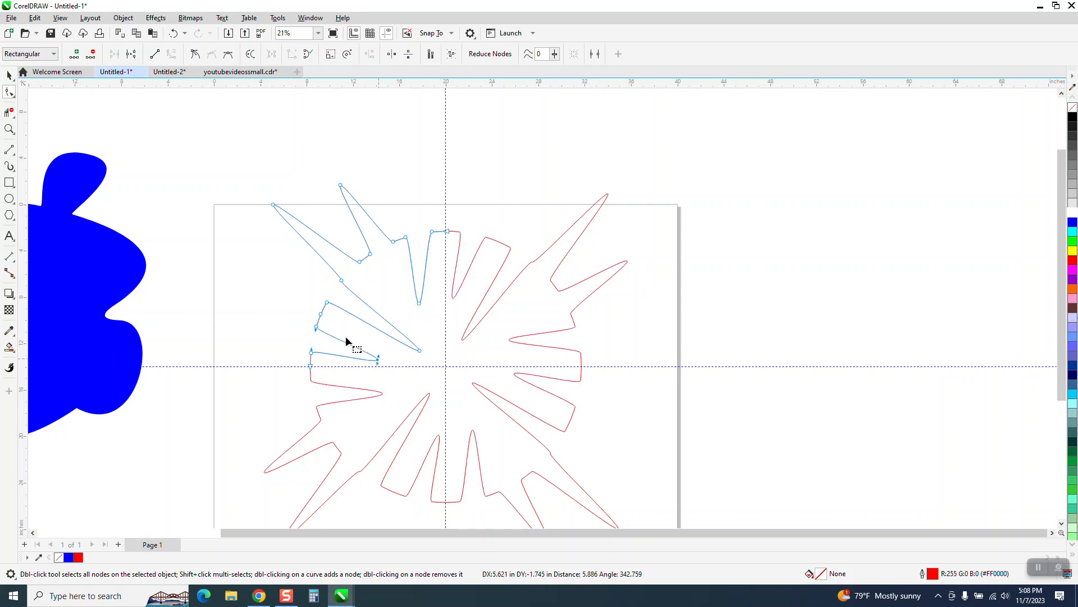
pyautogui.moveTo(323, 316); pyautogui.dragTo(251, 279)
# Fill the region enclosed by the spiked outline with blue and no outline using the Smart Fill tool.
pyautogui.scroll(-1, 282, 279)
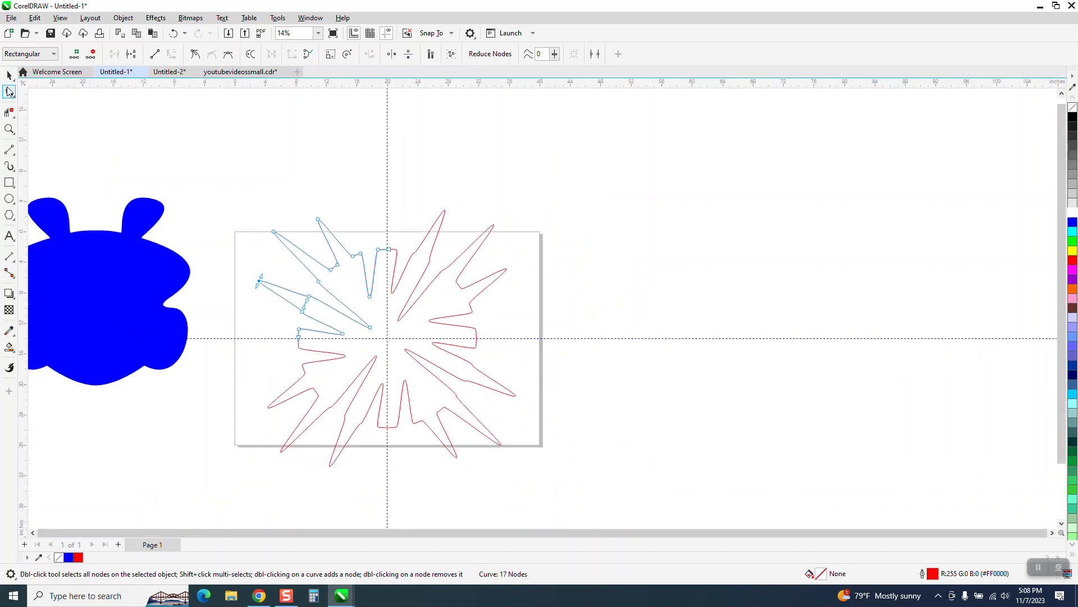
pyautogui.click(9, 74)
pyautogui.click(10, 350)
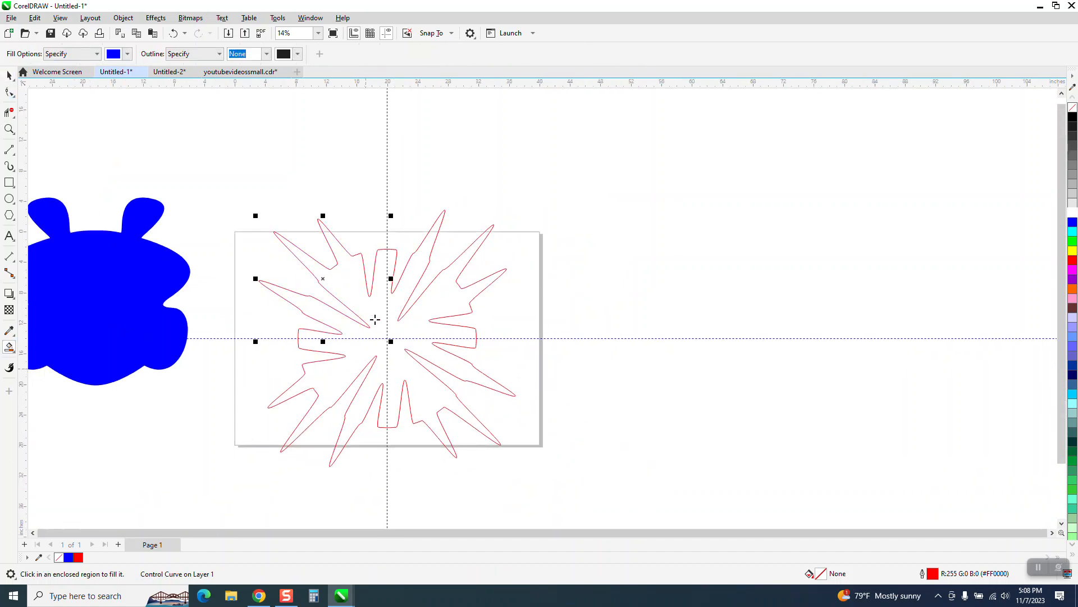
pyautogui.click(375, 318)
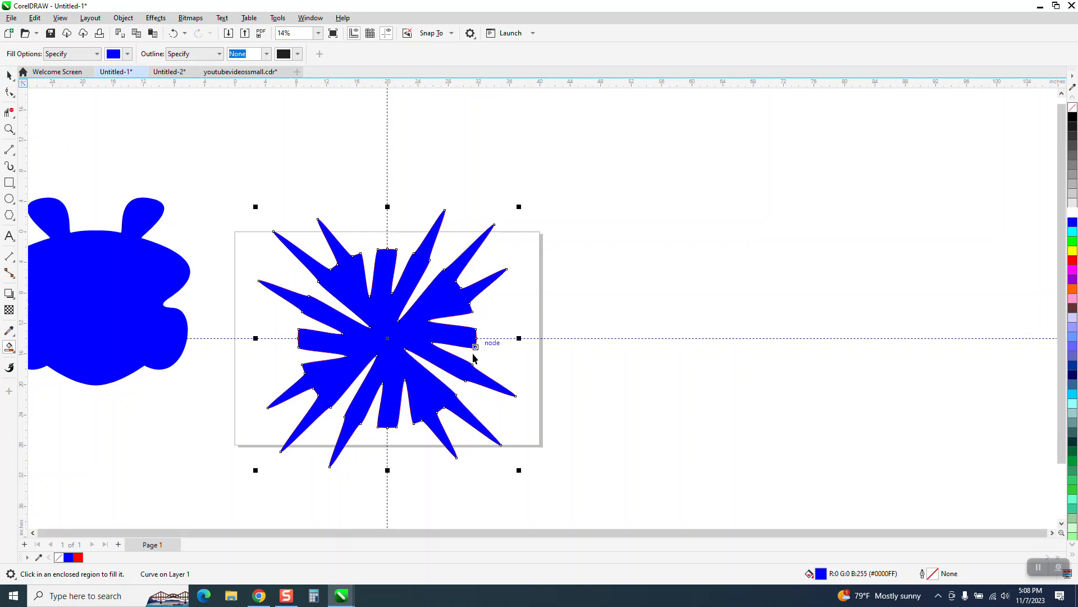
# Move the blue filled starburst off the outline curves into the empty space to the right of the page.
pyautogui.press('space')
pyautogui.moveTo(395, 270); pyautogui.dragTo(713, 274)
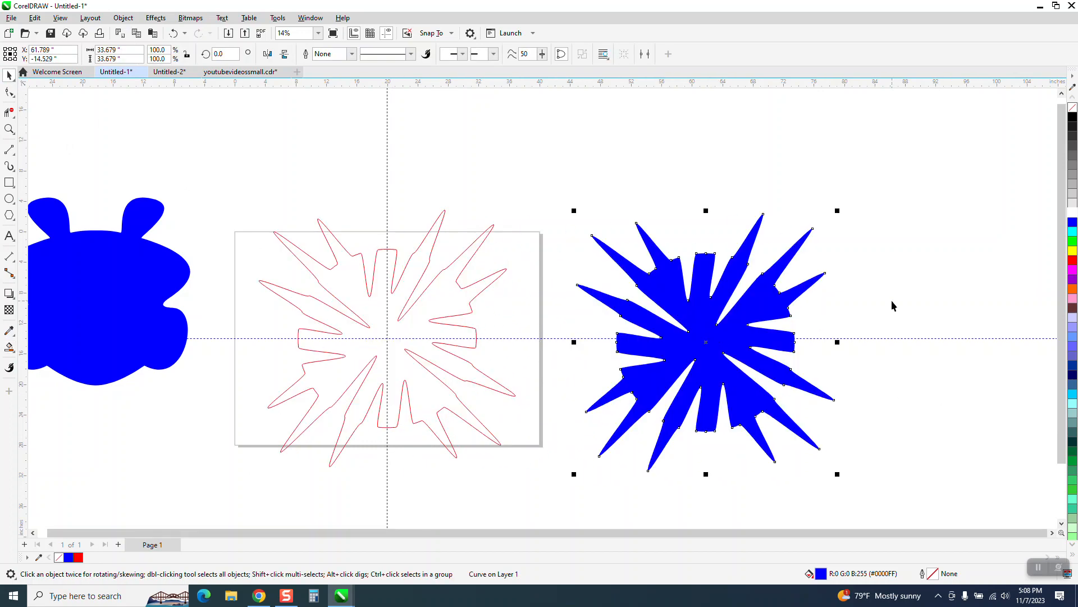
pyautogui.scroll(-1, 972, 308)
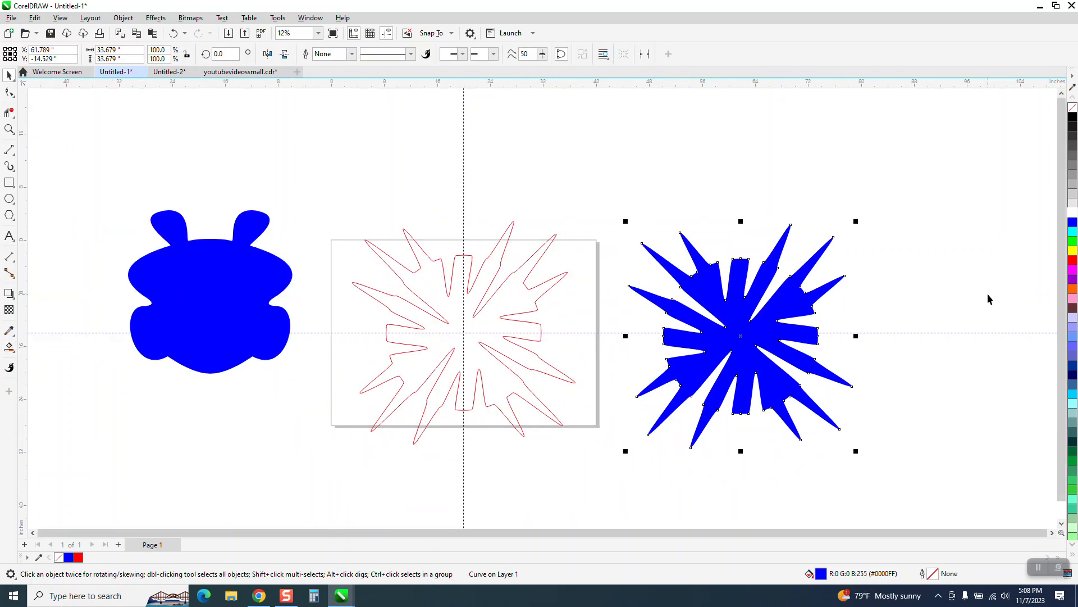